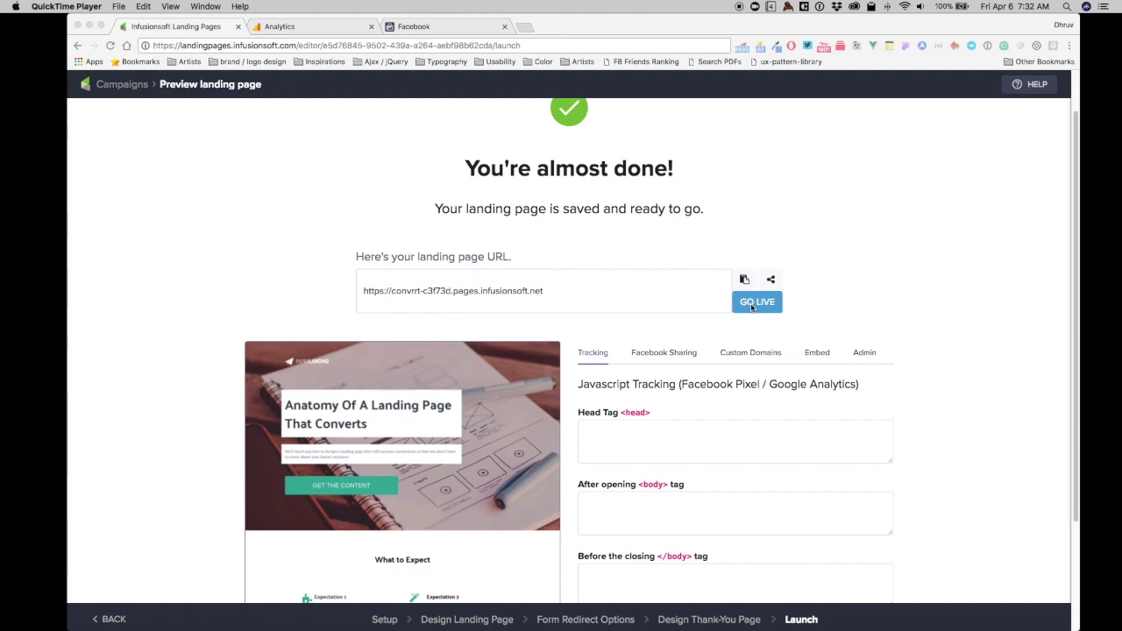
Step: Publish the landing page with GO LIVE so the button turns into REPUBLISH
{"action": "left_click", "coordinate": [755, 305]}
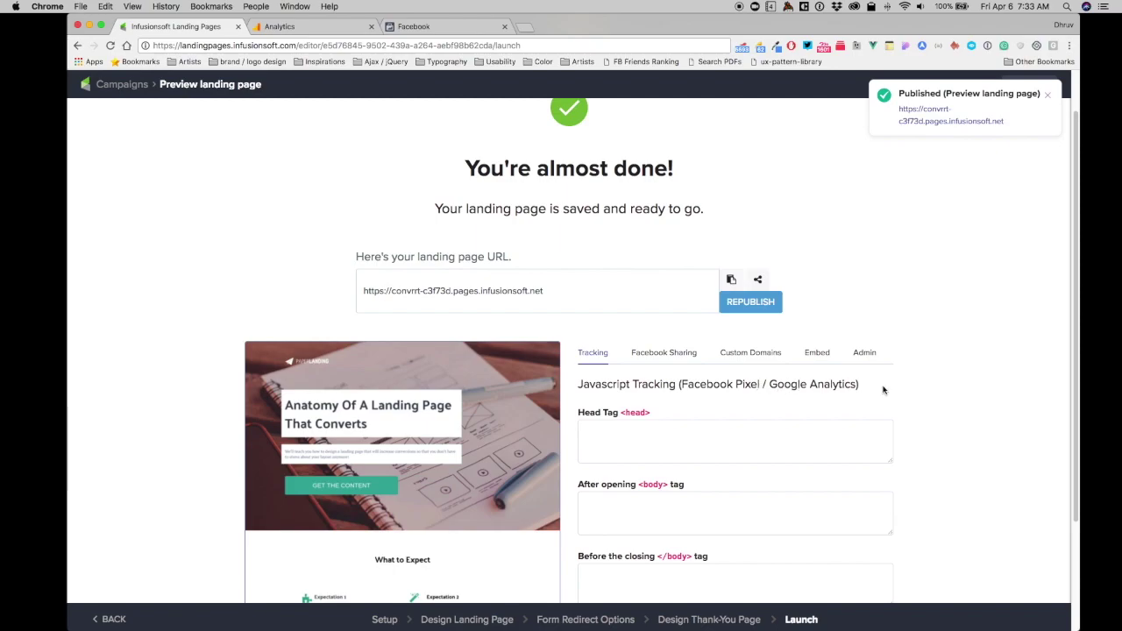
Step: Look over the Google Analytics admin and Facebook Events Manager tabs, ending on Analytics admin
{"action": "left_click", "coordinate": [275, 31]}
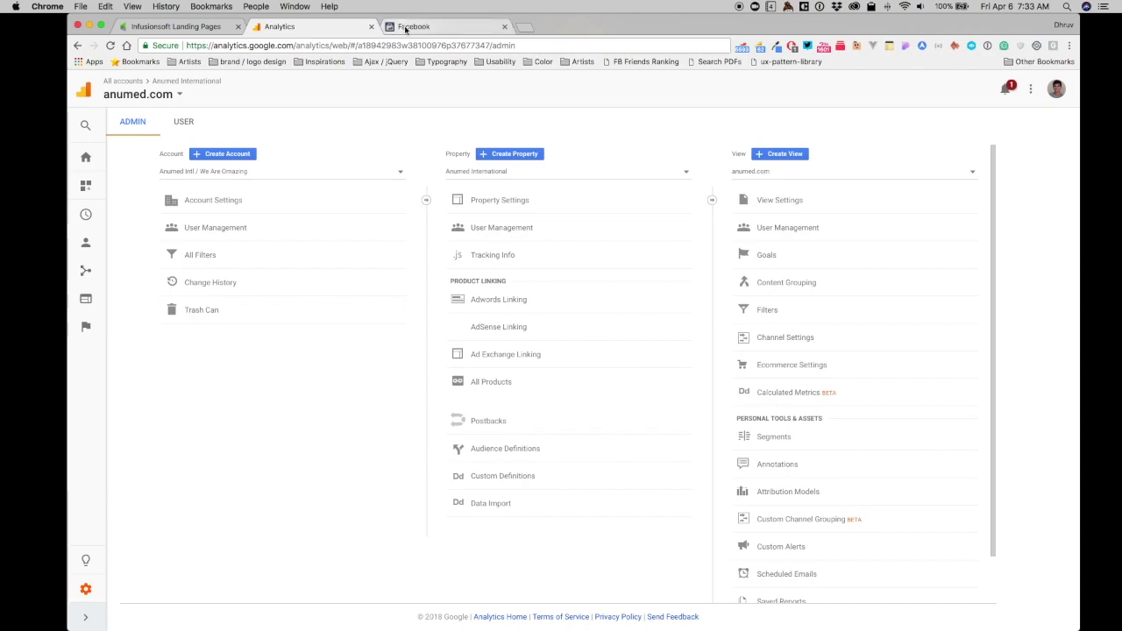
{"action": "left_click", "coordinate": [471, 30]}
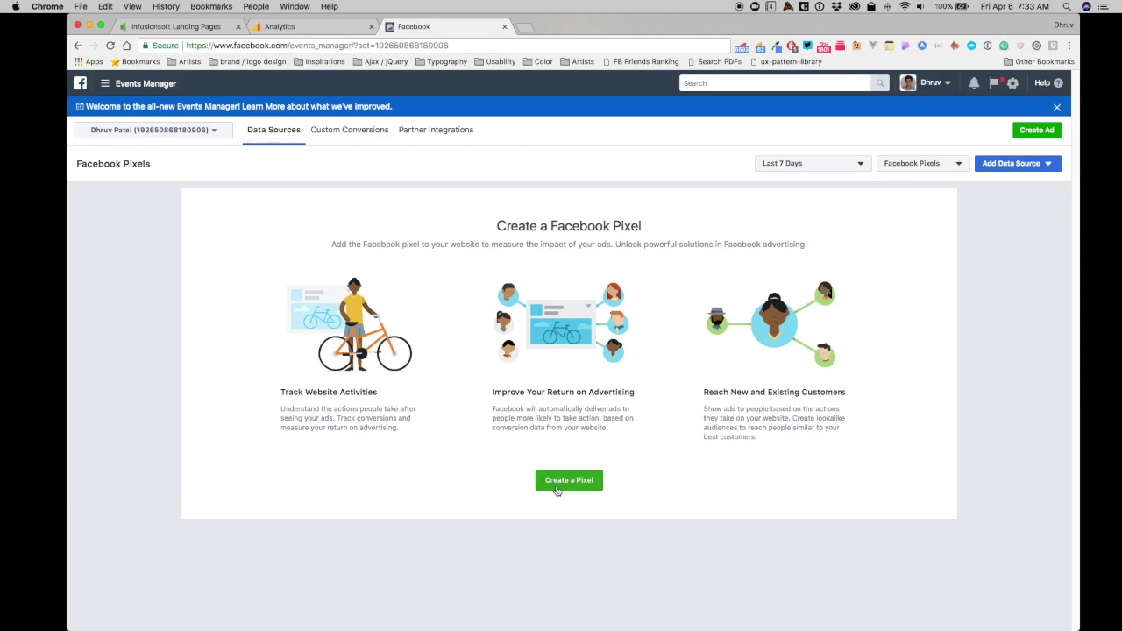
{"action": "left_click", "coordinate": [290, 29]}
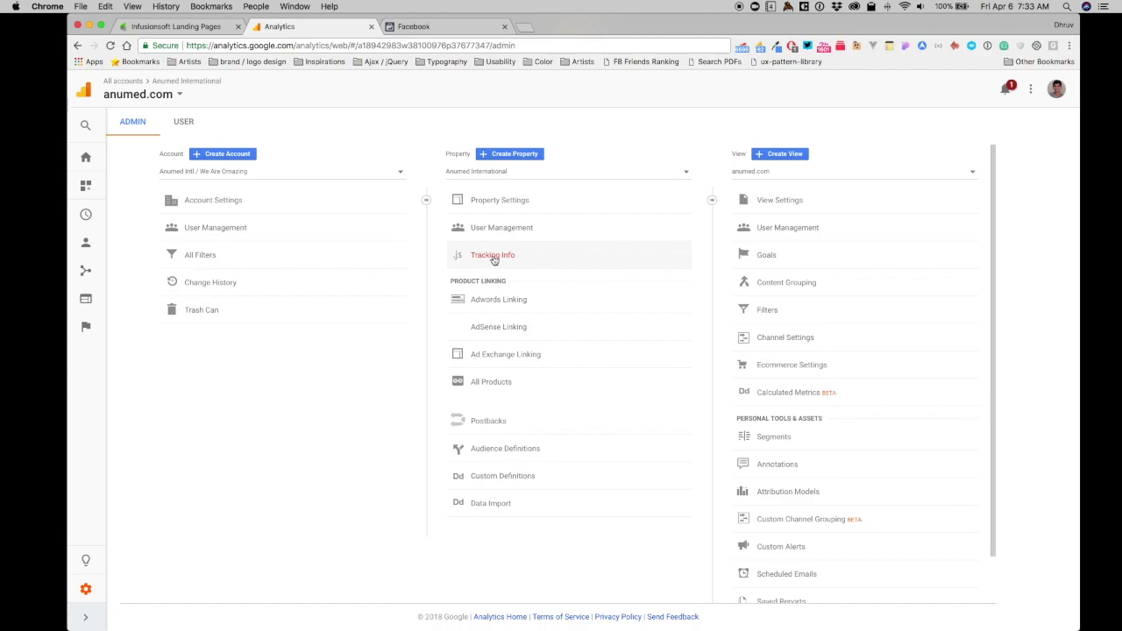
Step: Open Tracking Info > Tracking Code for anumed.com and copy the Global Site Tag snippet
{"action": "left_click", "coordinate": [479, 259]}
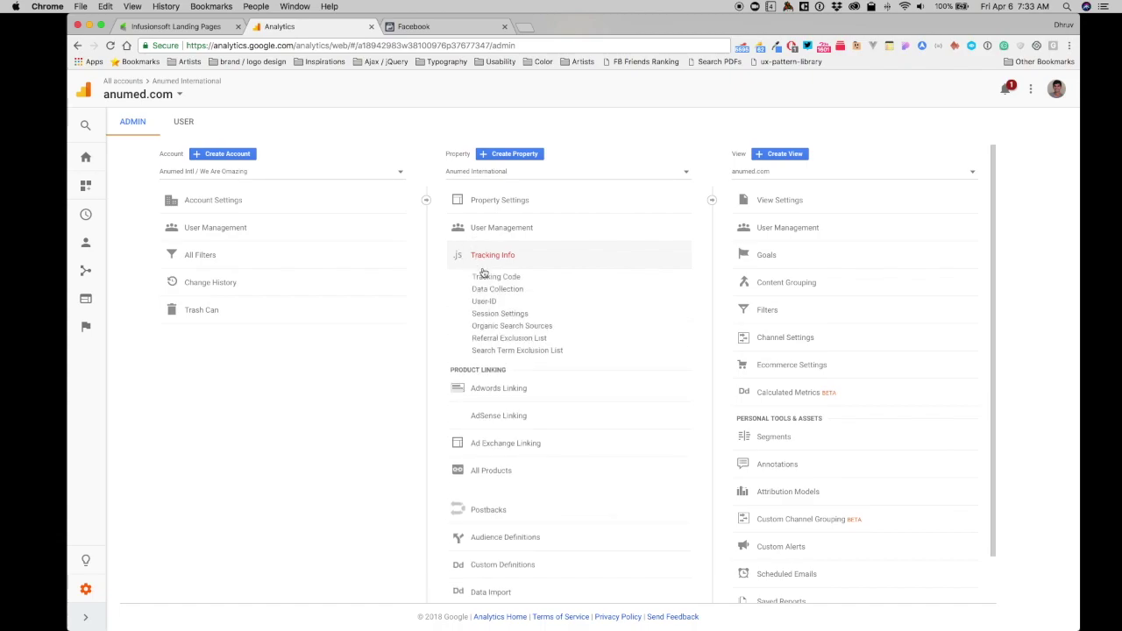
{"action": "left_click", "coordinate": [485, 278]}
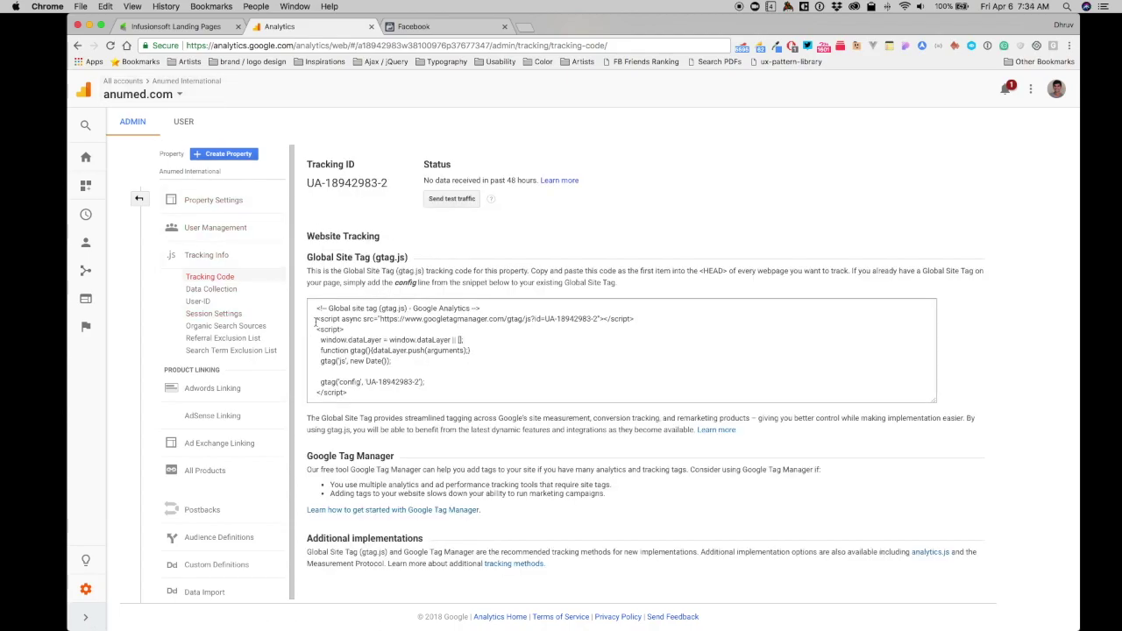
{"action": "left_click_drag", "start_coordinate": [315, 309], "coordinate": [373, 391]}
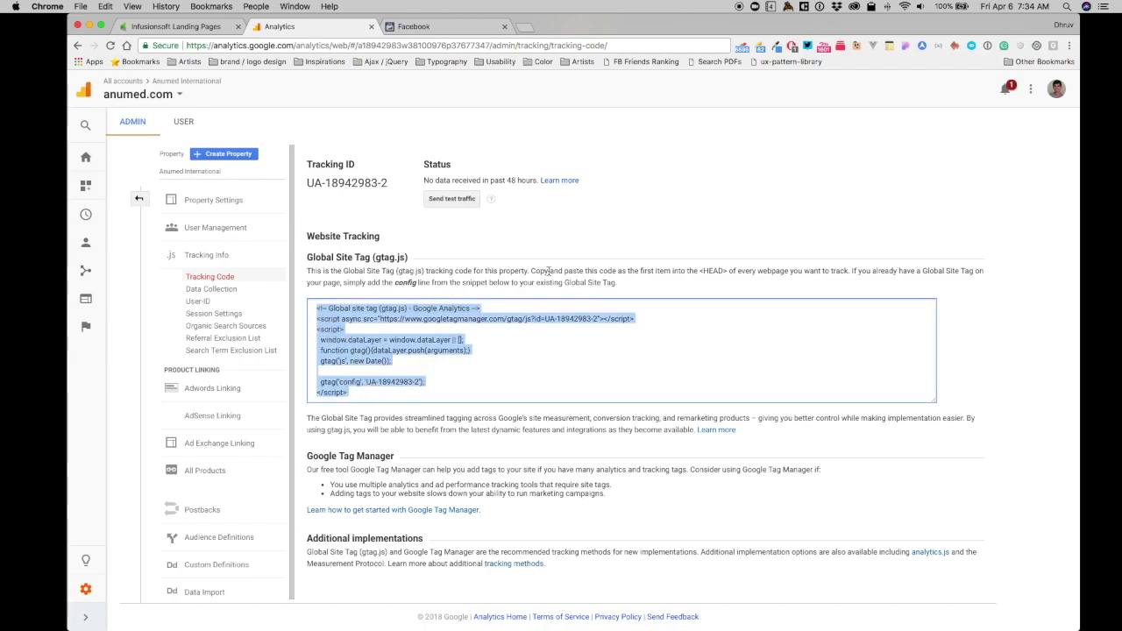
{"action": "left_click_drag", "start_coordinate": [531, 272], "coordinate": [693, 270]}
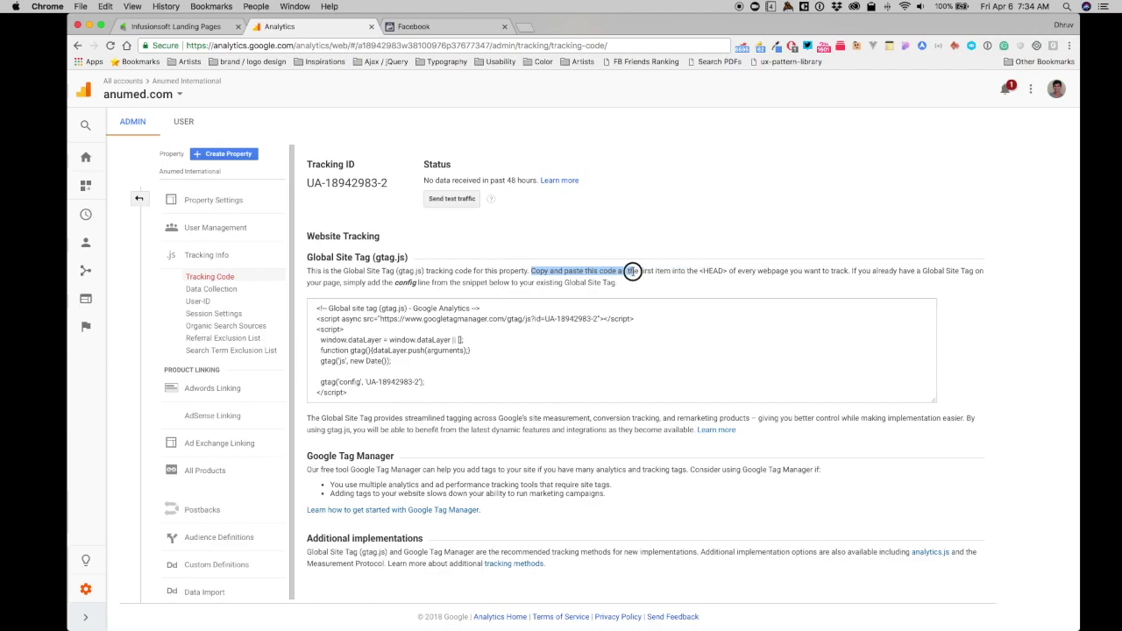
{"action": "left_click_drag", "start_coordinate": [693, 270], "coordinate": [745, 272]}
{"action": "left_click", "coordinate": [813, 274]}
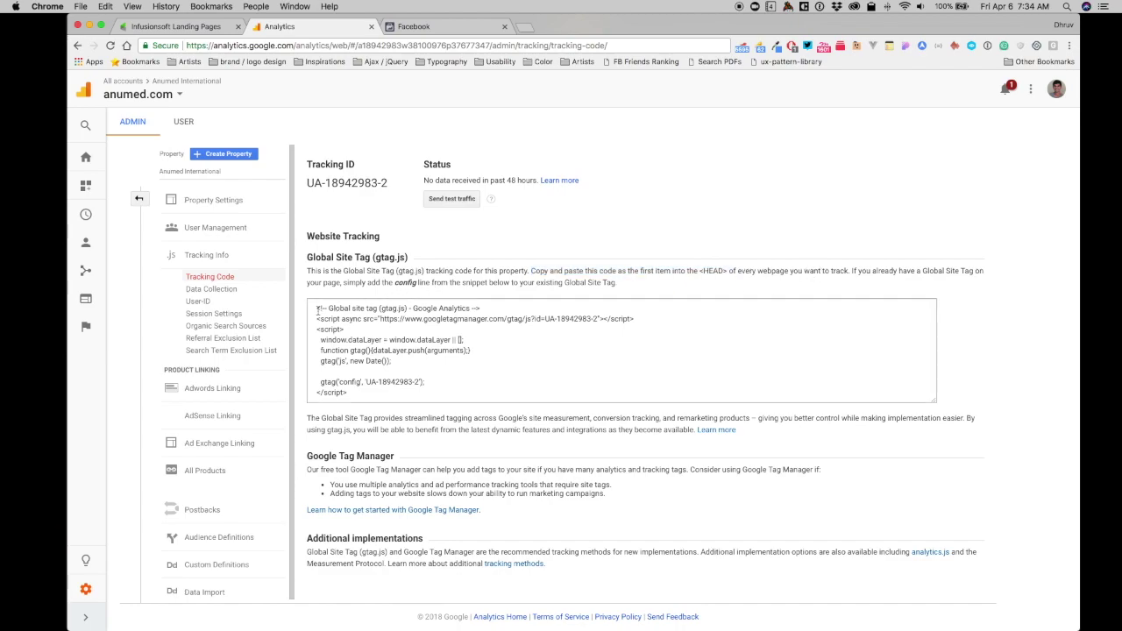
{"action": "left_click_drag", "start_coordinate": [318, 309], "coordinate": [348, 392]}
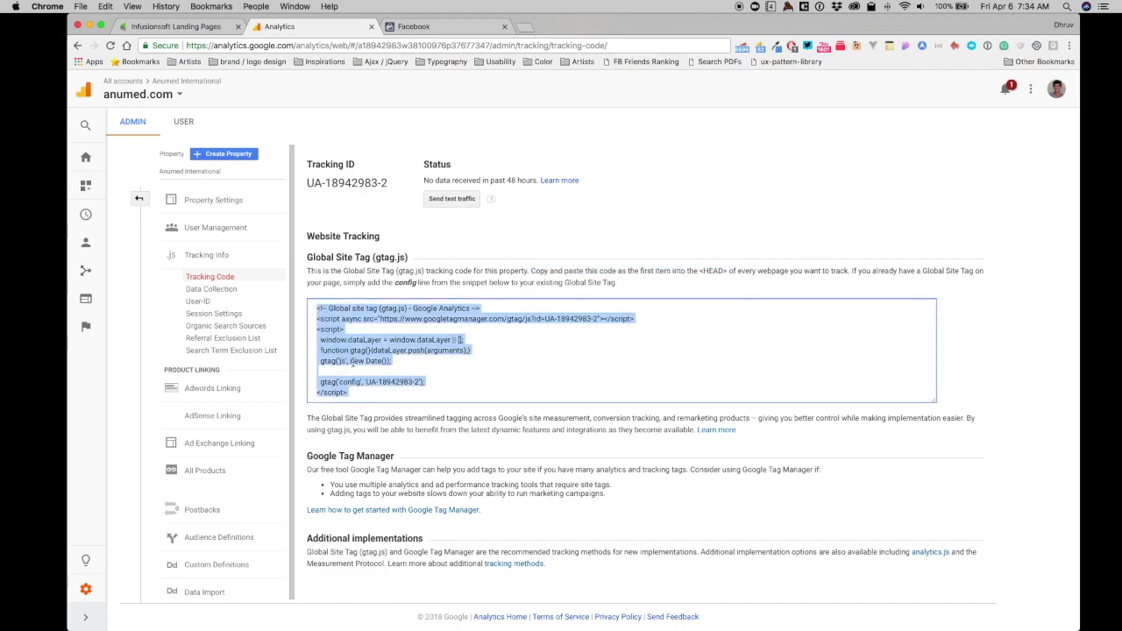
{"action": "right_click", "coordinate": [352, 361]}
{"action": "left_click", "coordinate": [364, 364]}
{"action": "left_click", "coordinate": [175, 26]}
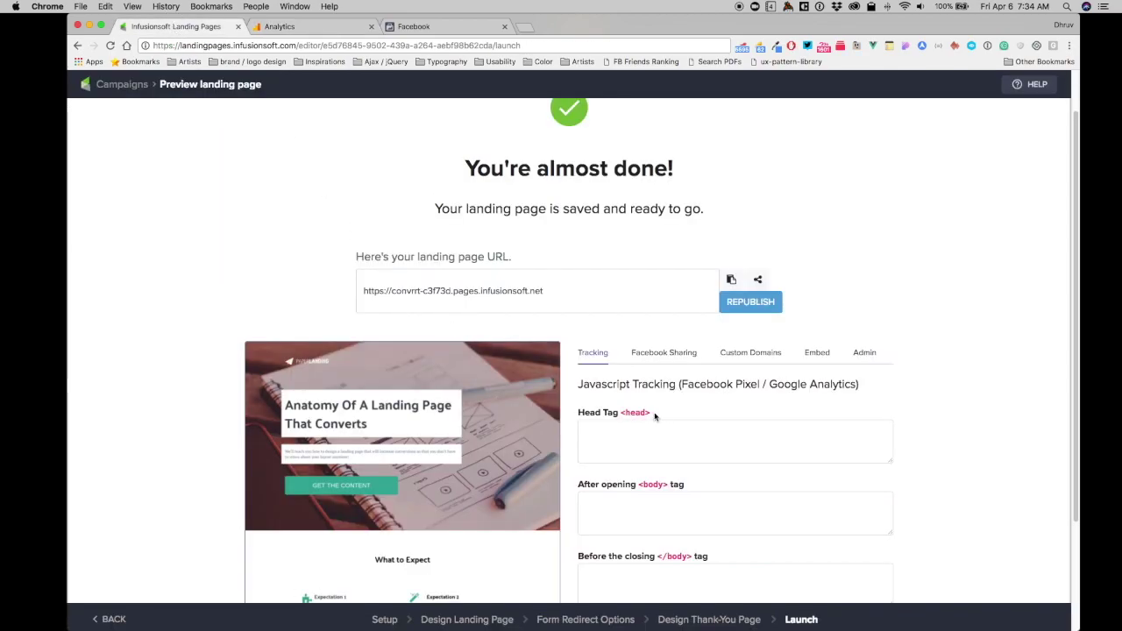
Step: Paste the gtag snippet into the Head Tag field and enlarge the box to show it
{"action": "left_click", "coordinate": [592, 446]}
{"action": "right_click", "coordinate": [597, 432]}
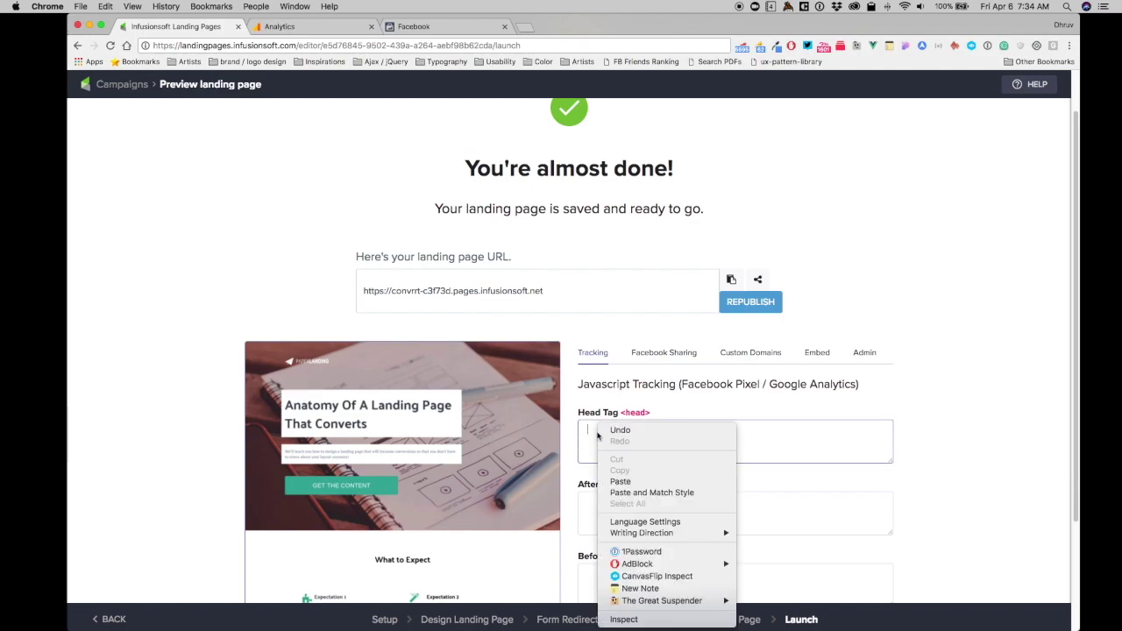
{"action": "left_click", "coordinate": [623, 482]}
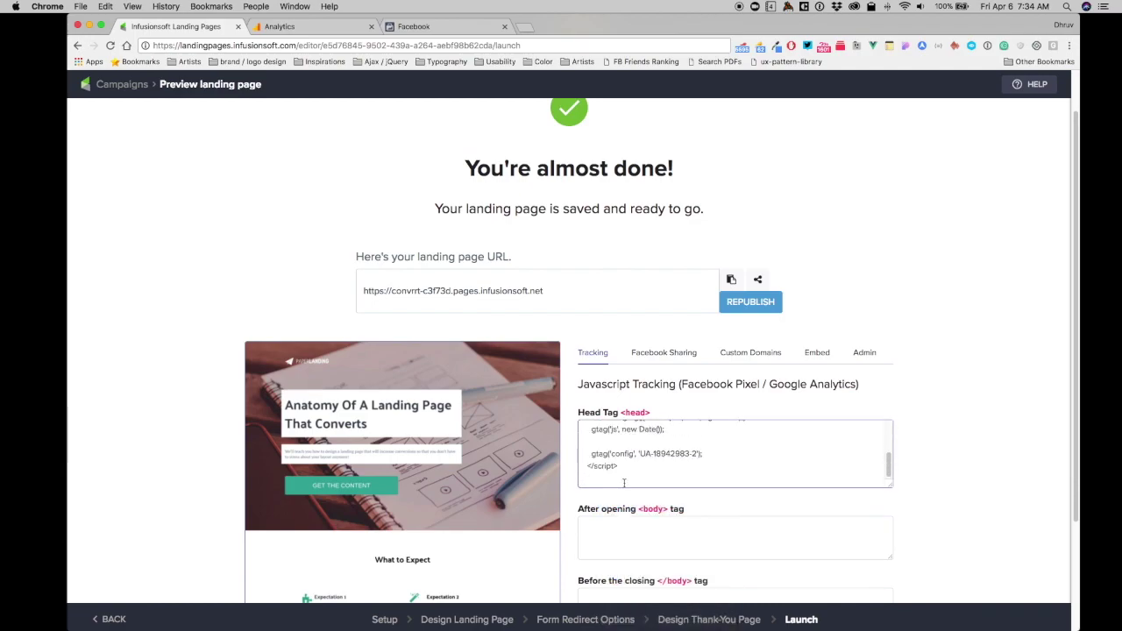
{"action": "mouse_move", "coordinate": [891, 485]}
{"action": "left_mouse_down"}
{"action": "mouse_move", "coordinate": [904, 582]}
{"action": "mouse_move", "coordinate": [894, 602]}
{"action": "left_mouse_up"}
{"action": "scroll", "coordinate": [967, 484], "scroll_direction": "down", "scroll_amount": 5}
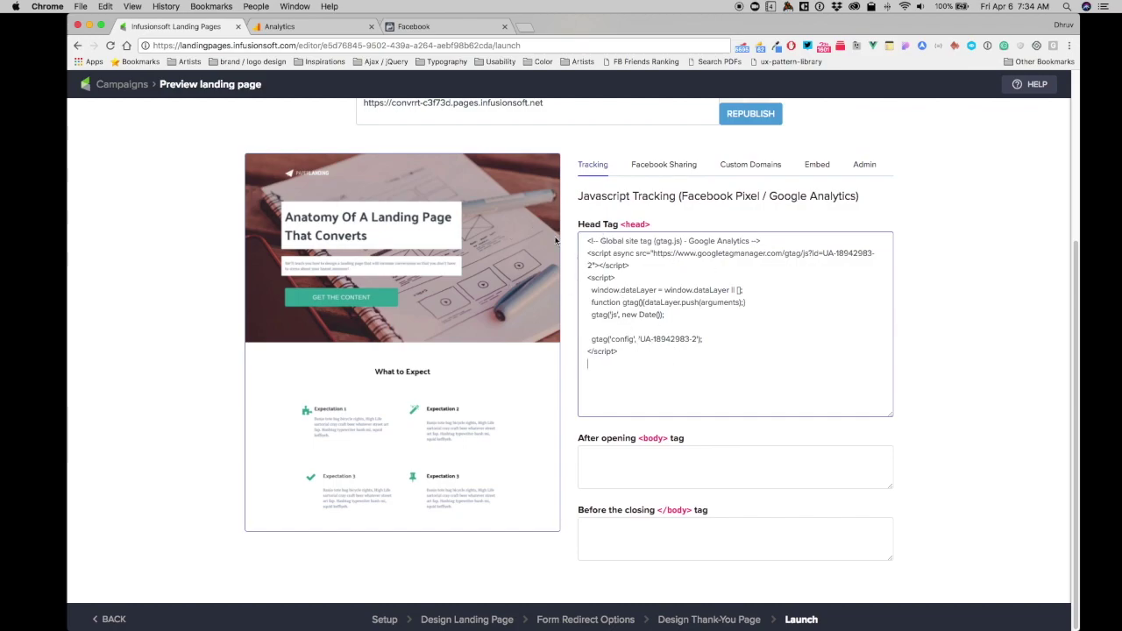
{"action": "left_click", "coordinate": [414, 27]}
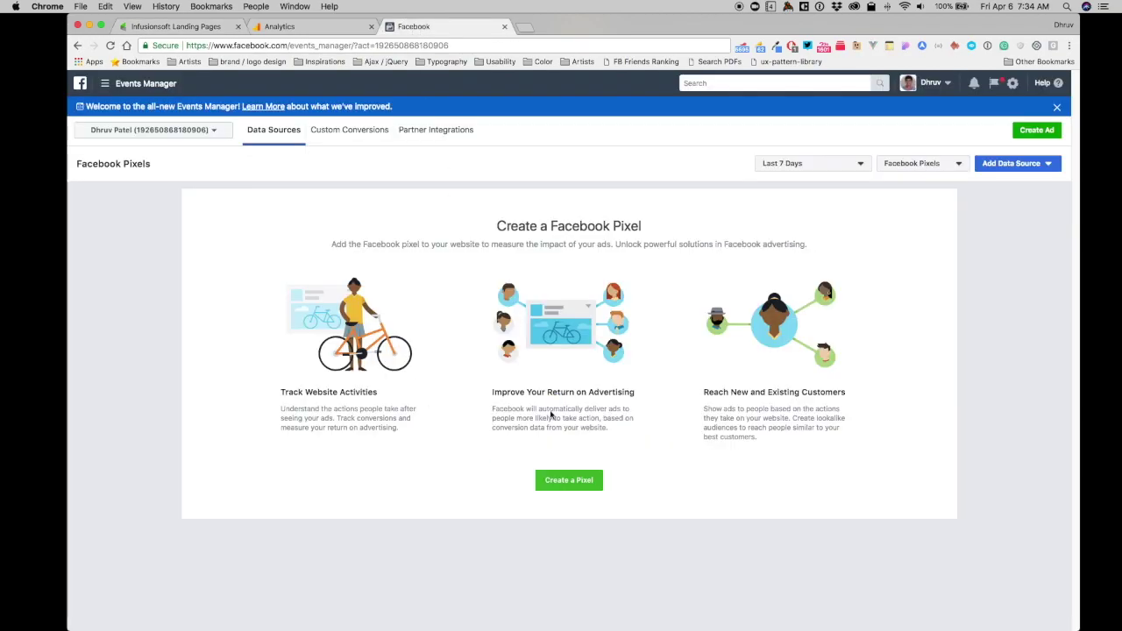
Step: Create a pixel with the default name, choose manual install, and copy its base code
{"action": "left_click", "coordinate": [578, 485]}
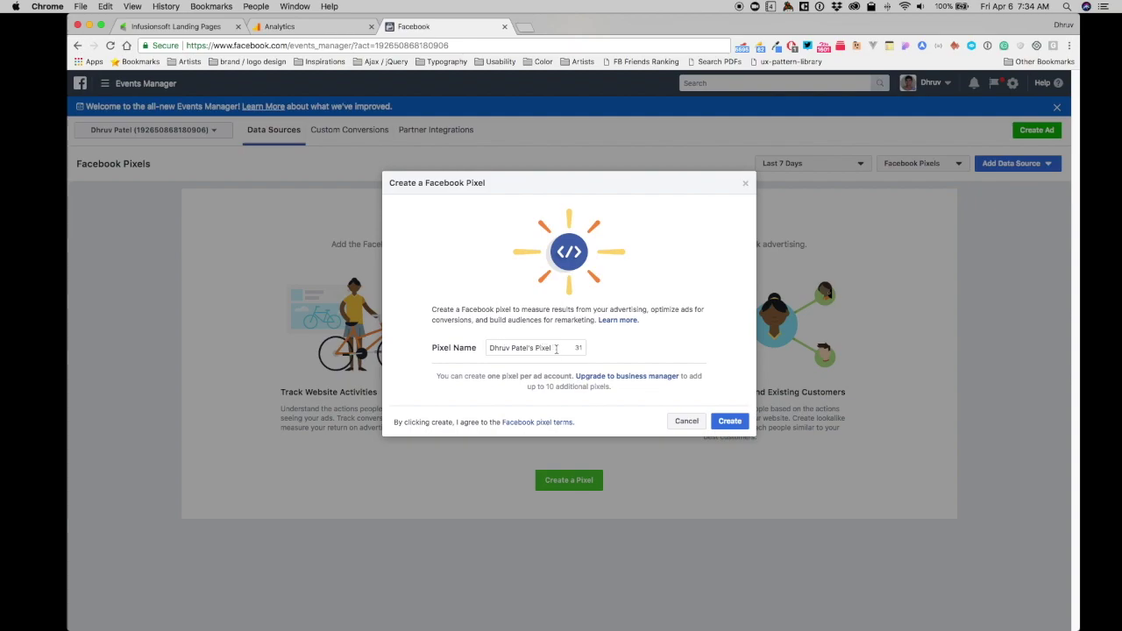
{"action": "left_click", "coordinate": [729, 422]}
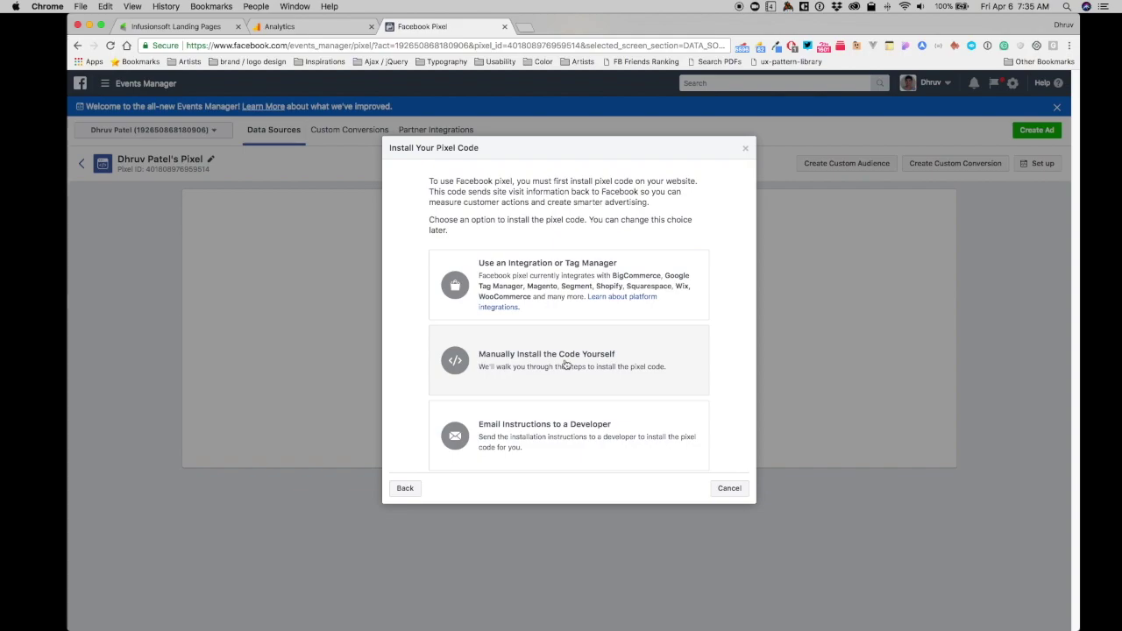
{"action": "left_click", "coordinate": [565, 364]}
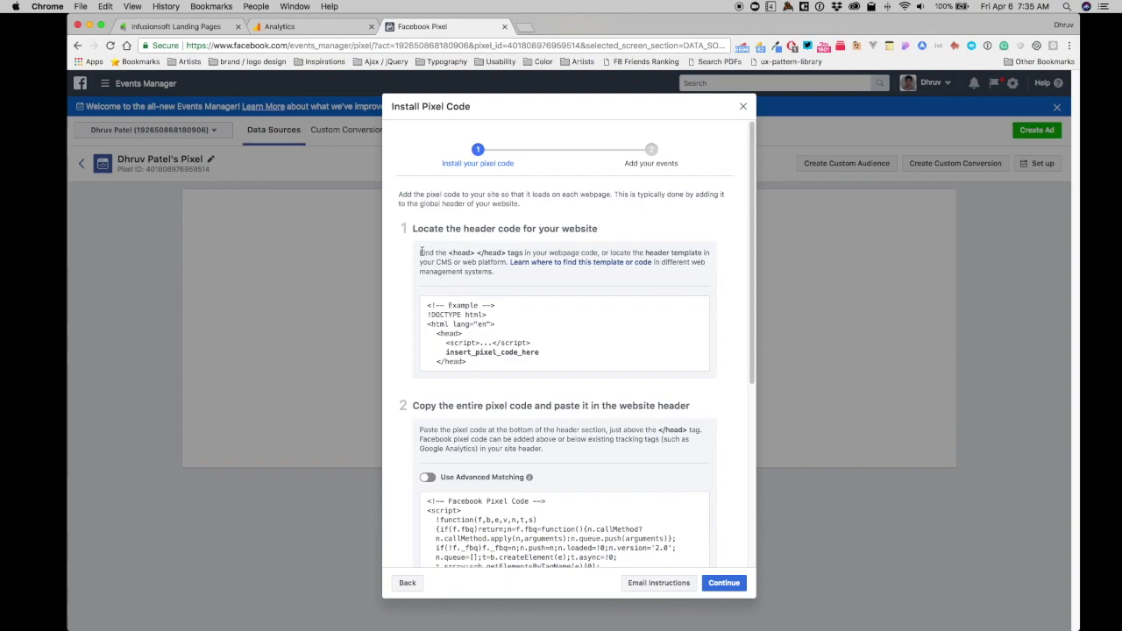
{"action": "left_click_drag", "start_coordinate": [421, 252], "coordinate": [525, 253]}
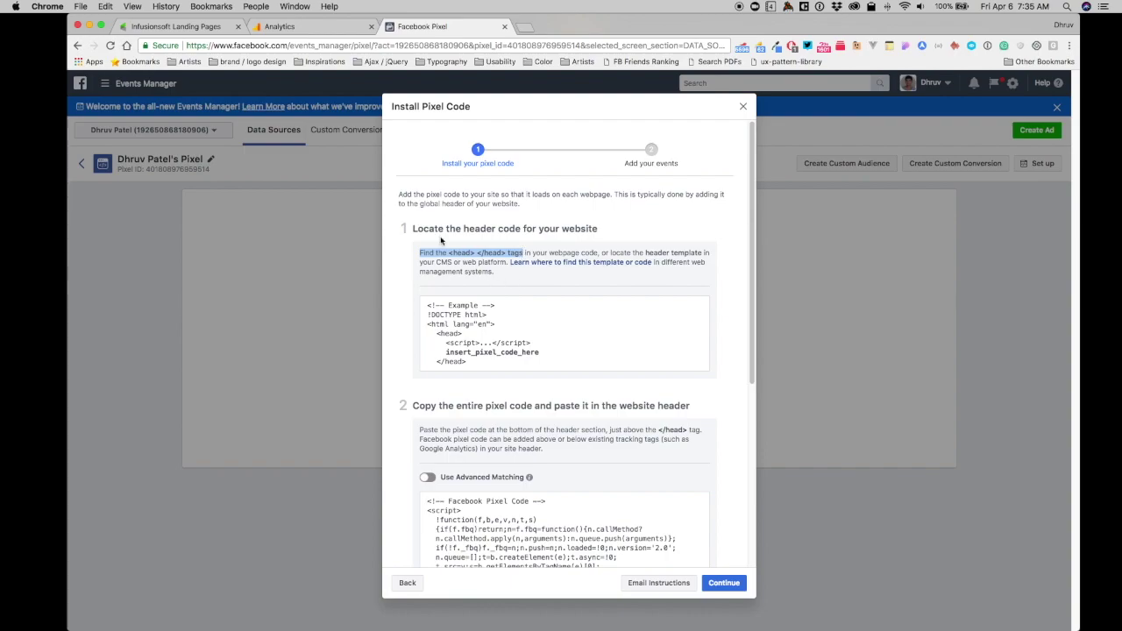
{"action": "scroll", "coordinate": [482, 362], "scroll_direction": "down", "scroll_amount": 2}
{"action": "scroll", "coordinate": [483, 363], "scroll_direction": "down", "scroll_amount": 3}
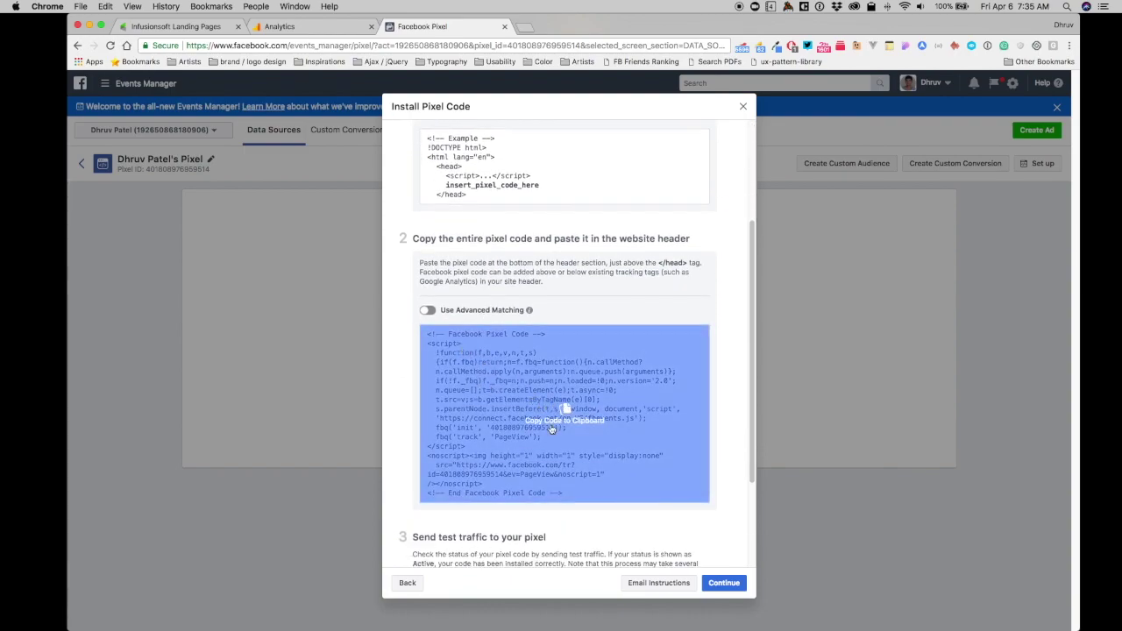
{"action": "left_click", "coordinate": [551, 428]}
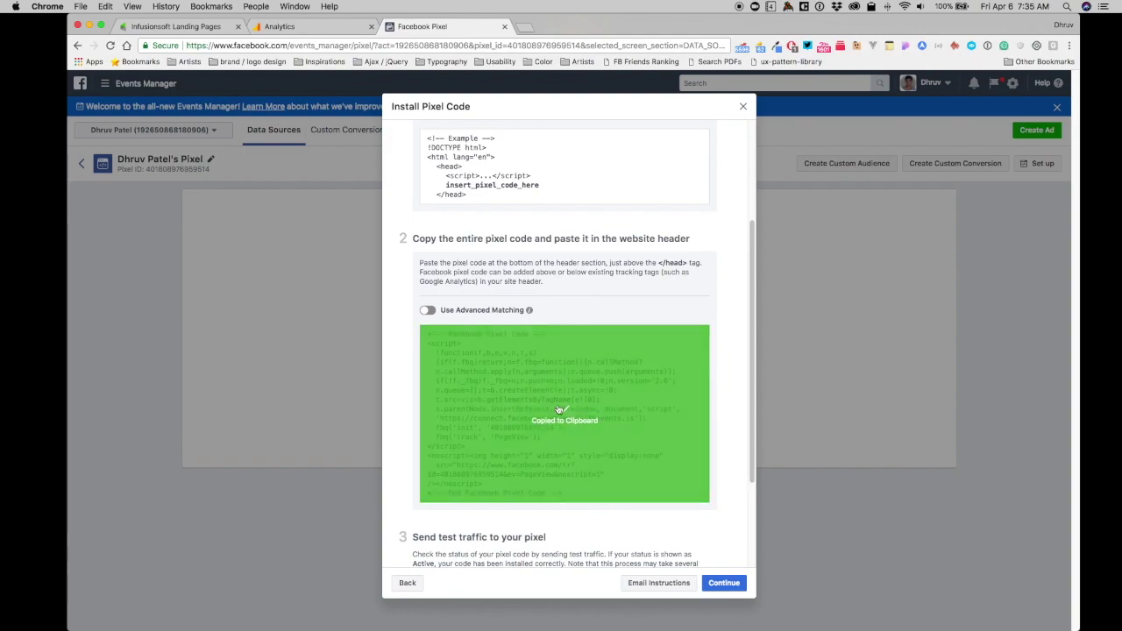
{"action": "left_click", "coordinate": [187, 29]}
Step: Paste the Facebook Pixel code after the Google </script> in the Head Tag box
{"action": "left_click", "coordinate": [630, 382]}
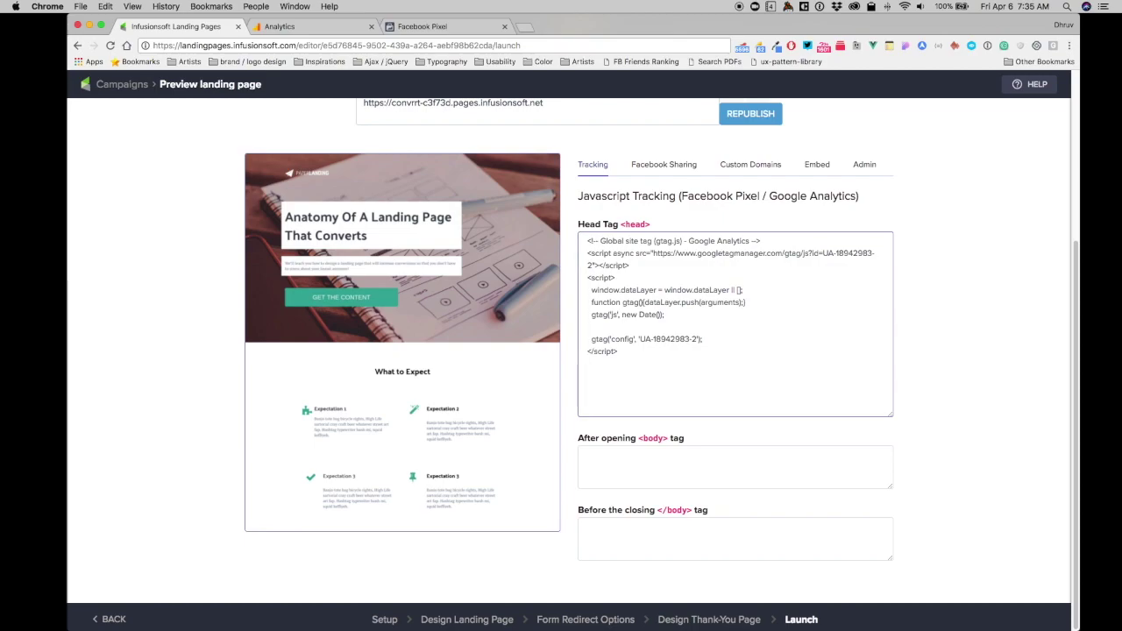
{"action": "key", "text": "super+v"}
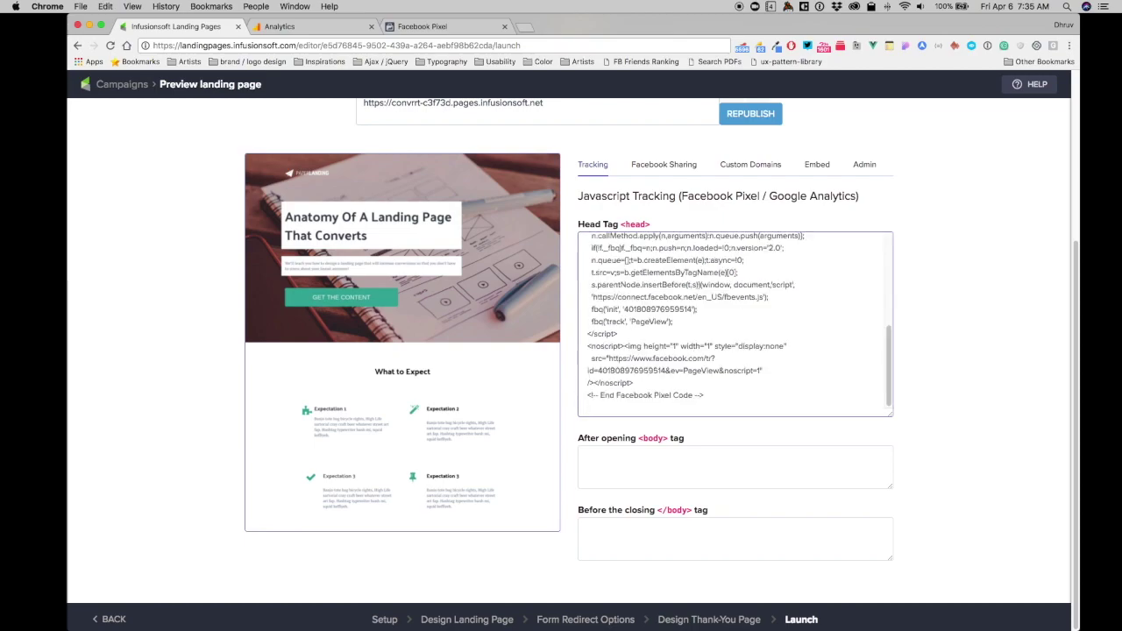
{"action": "scroll", "coordinate": [680, 329], "scroll_direction": "up", "scroll_amount": 1}
{"action": "scroll", "coordinate": [684, 328], "scroll_direction": "up", "scroll_amount": 2}
{"action": "scroll", "coordinate": [693, 327], "scroll_direction": "up", "scroll_amount": 1}
{"action": "scroll", "coordinate": [715, 325], "scroll_direction": "up", "scroll_amount": 1}
{"action": "scroll", "coordinate": [714, 324], "scroll_direction": "up", "scroll_amount": 2}
{"action": "scroll", "coordinate": [714, 325], "scroll_direction": "up", "scroll_amount": 1}
{"action": "scroll", "coordinate": [714, 325], "scroll_direction": "up", "scroll_amount": 2}
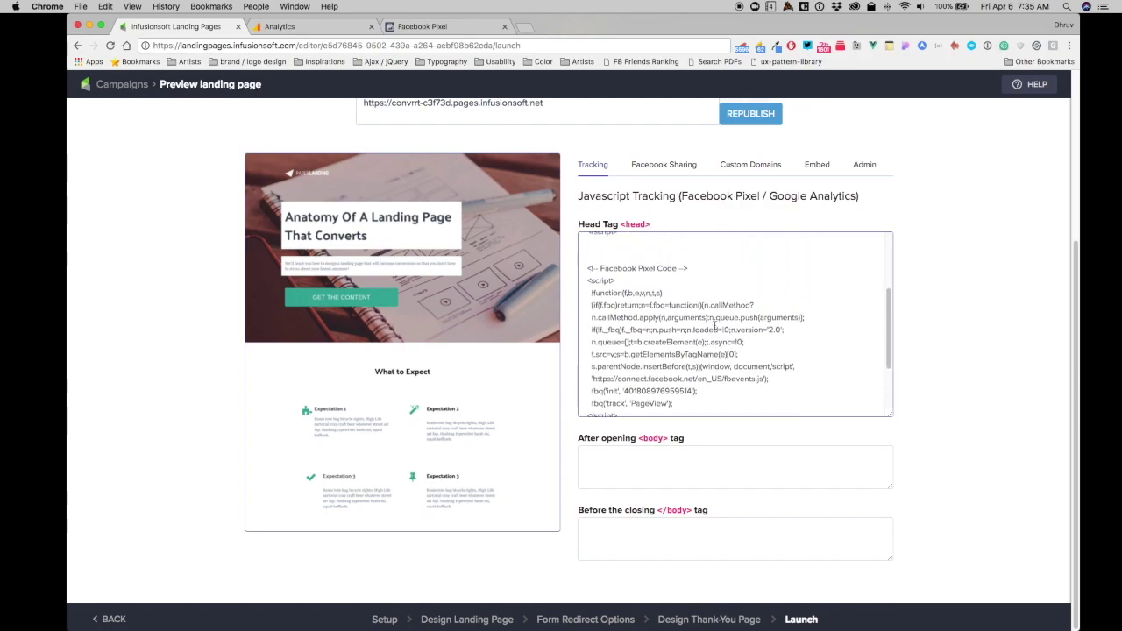
{"action": "scroll", "coordinate": [715, 325], "scroll_direction": "up", "scroll_amount": 1}
{"action": "scroll", "coordinate": [690, 277], "scroll_direction": "up", "scroll_amount": 3}
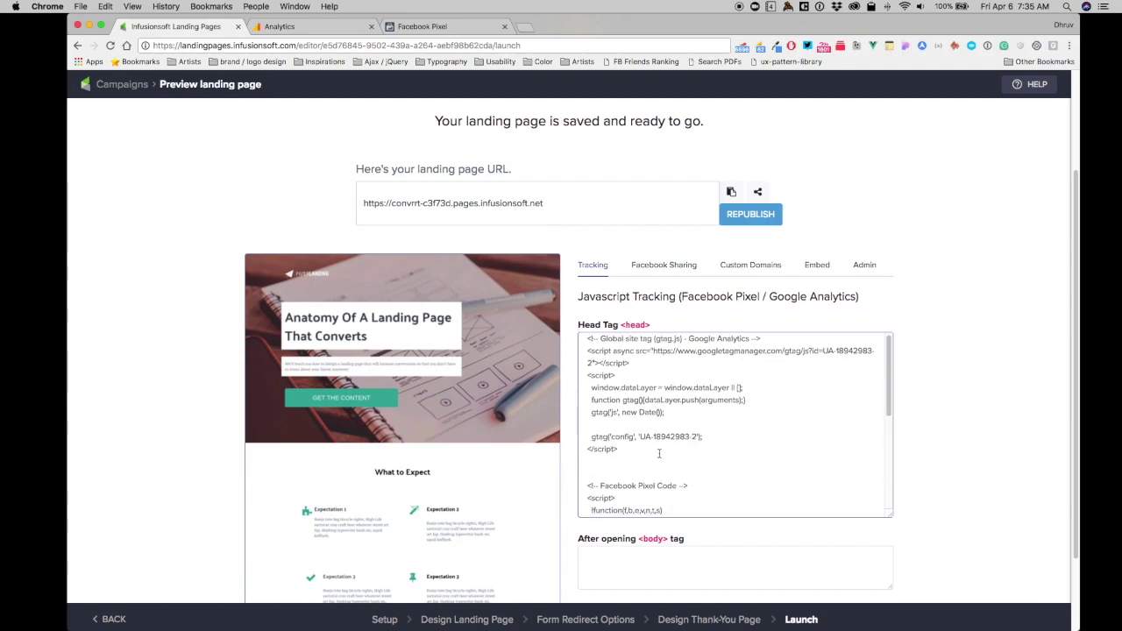
Step: Bring up Facebook's step-3 test URL field, then return to check the Infusionsoft head tag
{"action": "left_click", "coordinate": [458, 25]}
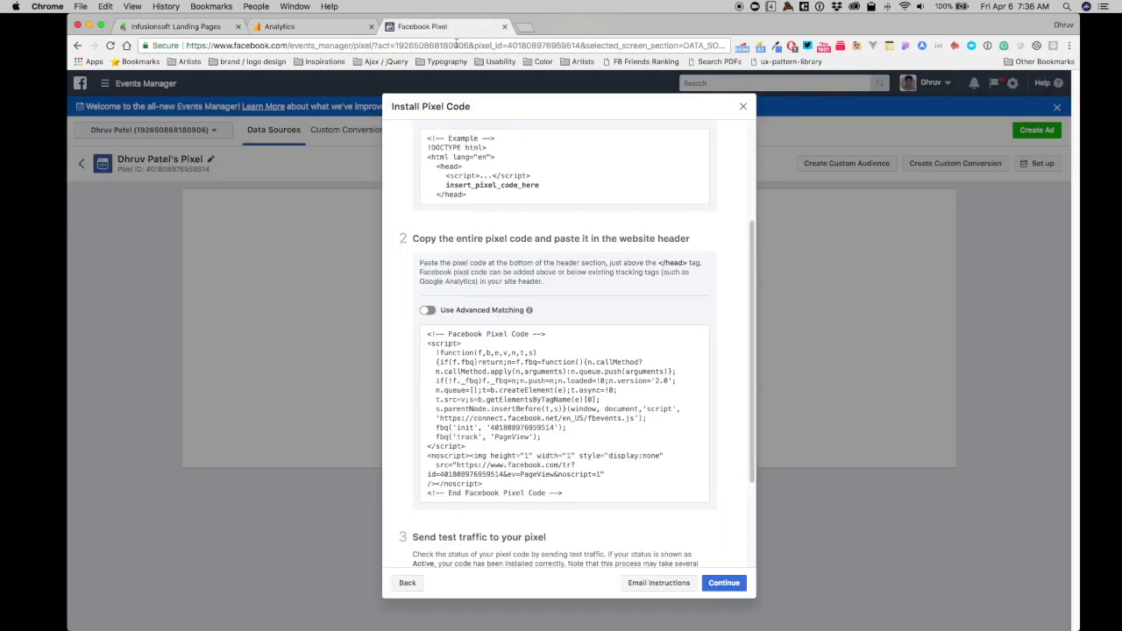
{"action": "scroll", "coordinate": [605, 517], "scroll_direction": "down", "scroll_amount": 2}
{"action": "scroll", "coordinate": [570, 508], "scroll_direction": "down", "scroll_amount": 2}
{"action": "scroll", "coordinate": [544, 500], "scroll_direction": "down", "scroll_amount": 1}
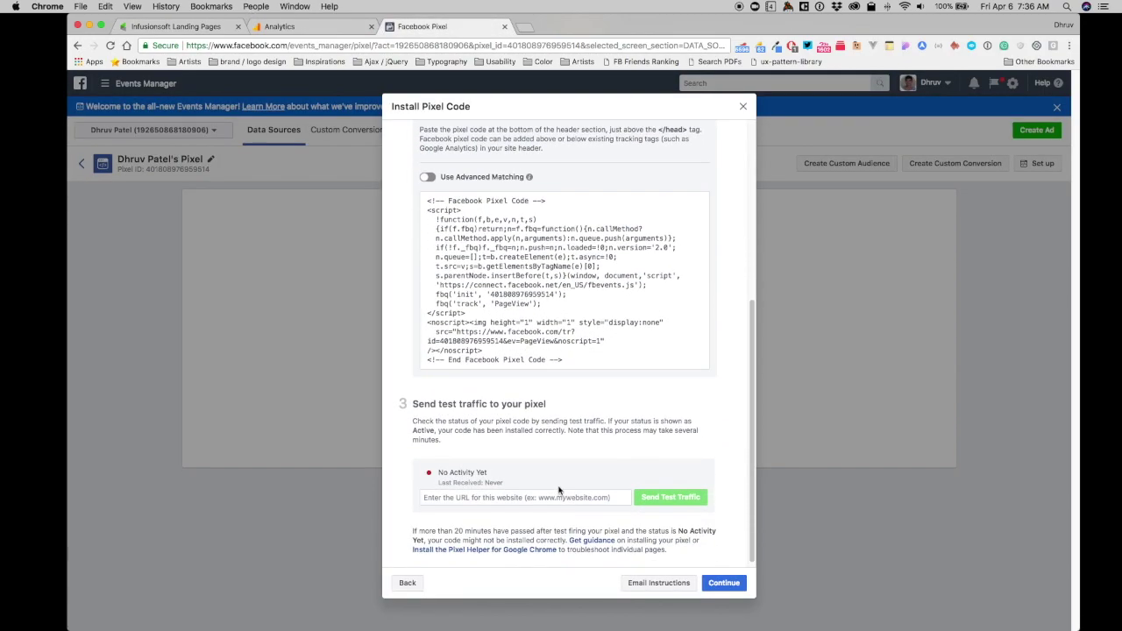
{"action": "left_click", "coordinate": [478, 495]}
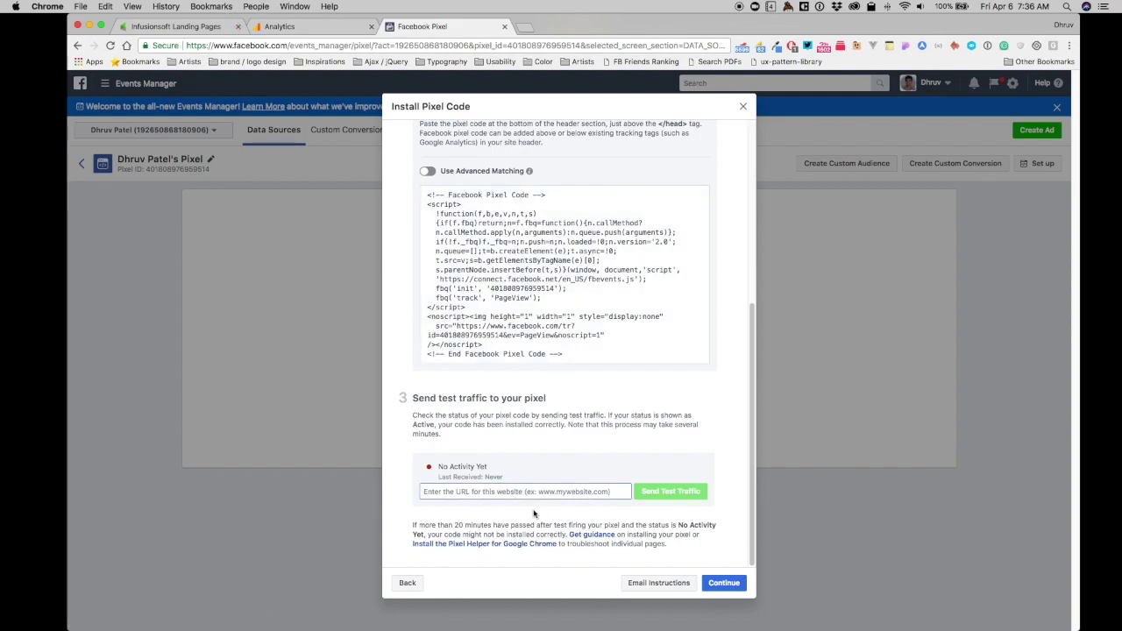
{"action": "left_click", "coordinate": [190, 27]}
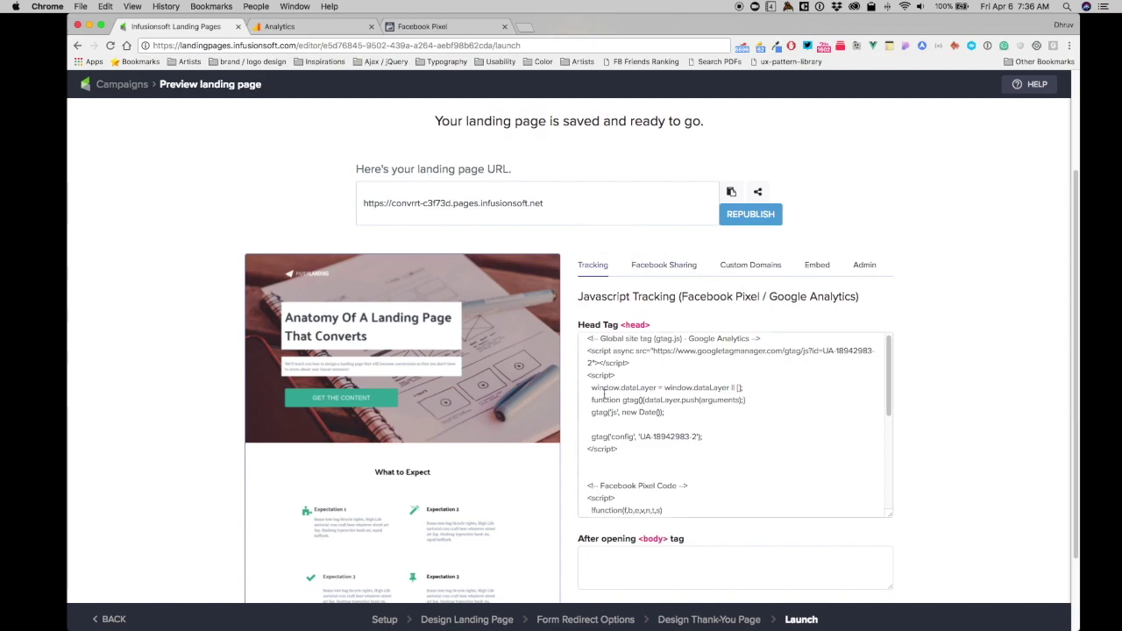
{"action": "left_click", "coordinate": [693, 436]}
Step: Check the pixel code, republish the landing page, and copy its URL
{"action": "scroll", "coordinate": [696, 436], "scroll_direction": "down", "scroll_amount": 3}
{"action": "scroll", "coordinate": [696, 437], "scroll_direction": "down", "scroll_amount": 3}
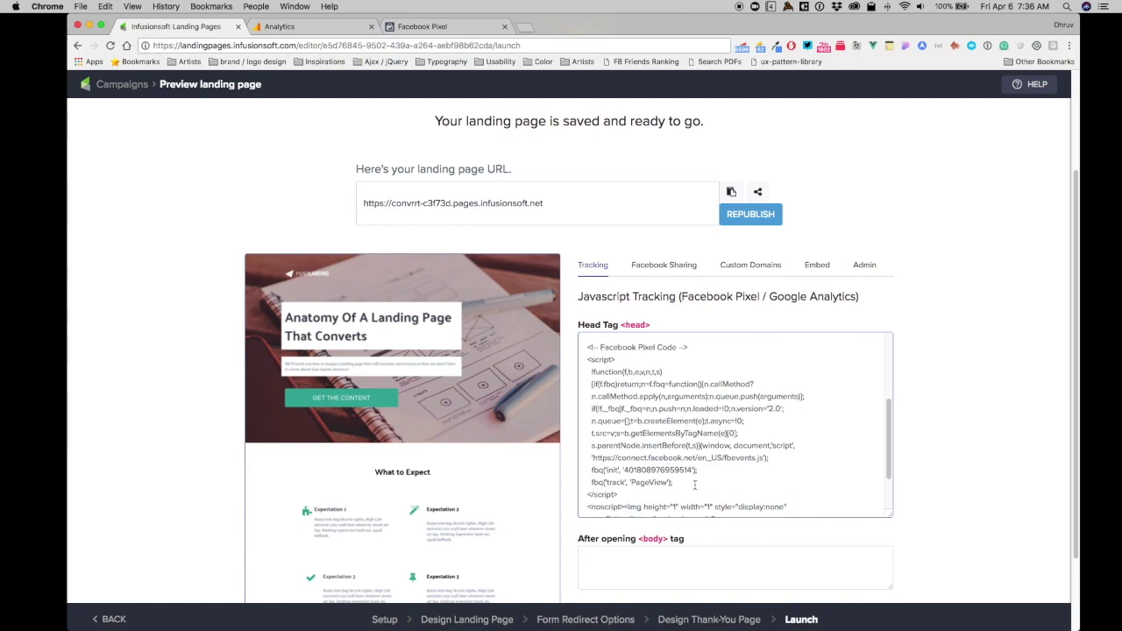
{"action": "left_click", "coordinate": [747, 222]}
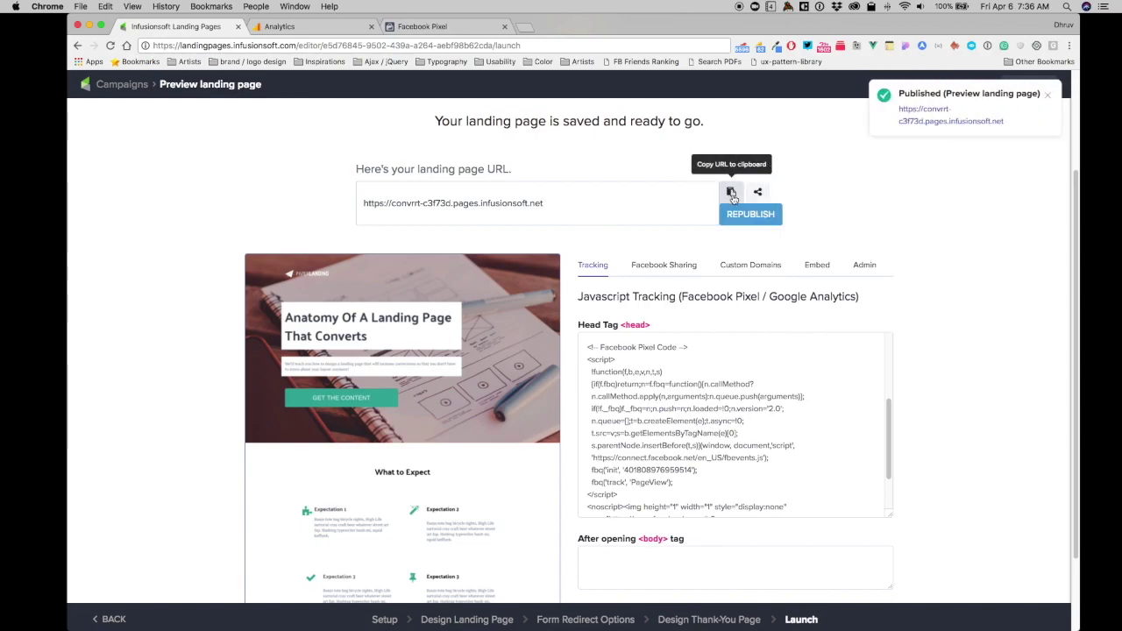
{"action": "left_click", "coordinate": [732, 195]}
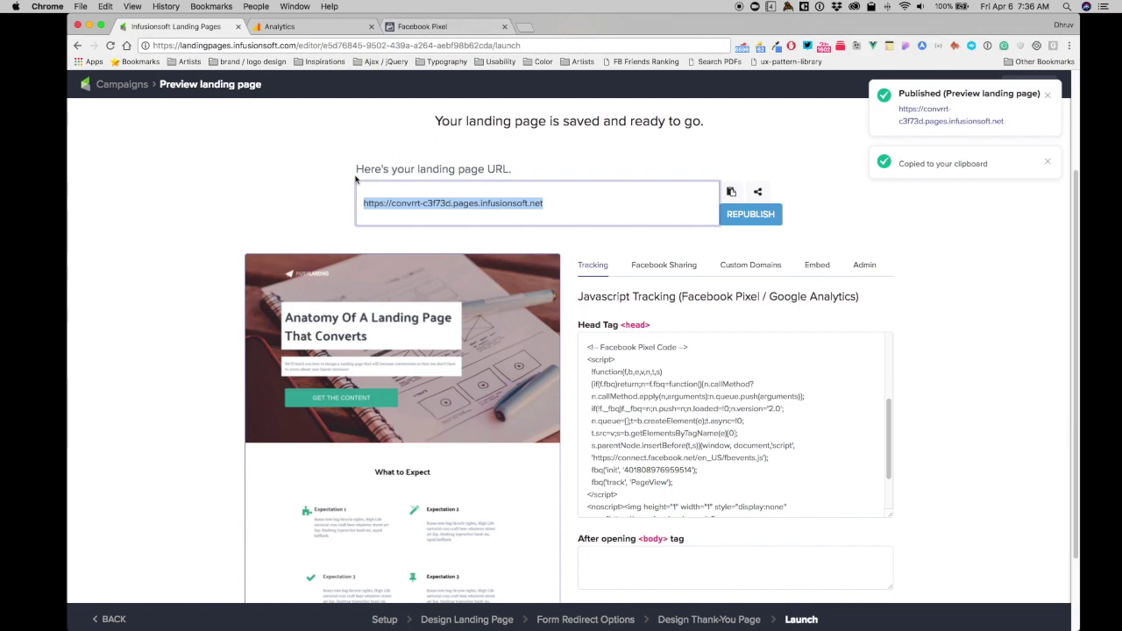
{"action": "left_click", "coordinate": [422, 26]}
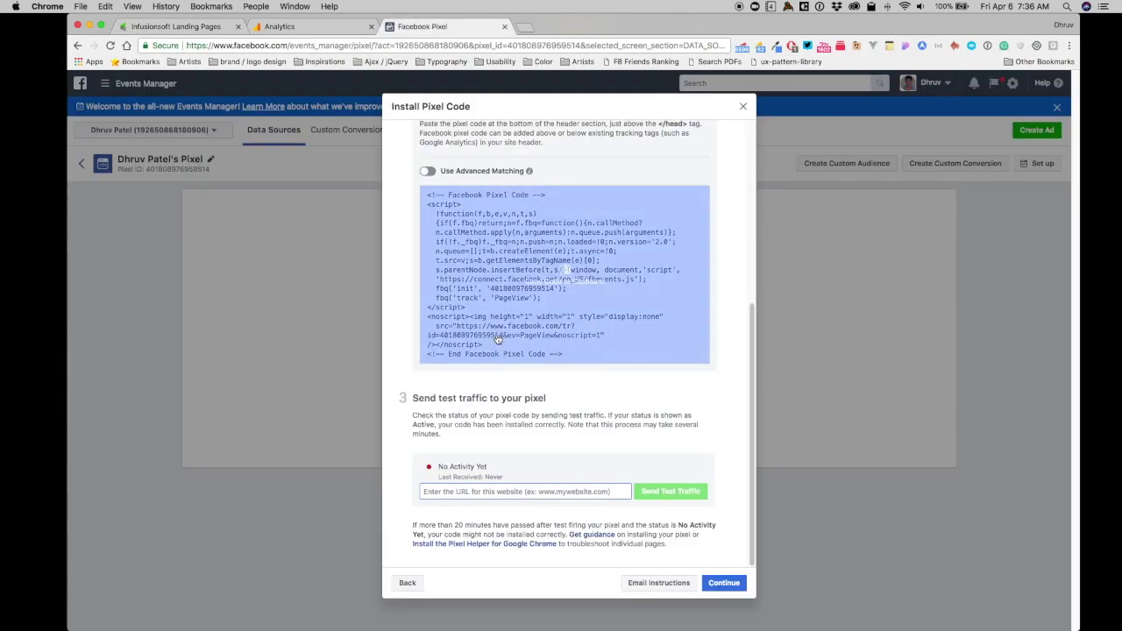
Step: Paste the landing page URL as test traffic, confirm the pixel is Active, and continue
{"action": "right_click", "coordinate": [469, 490]}
{"action": "left_click", "coordinate": [495, 412]}
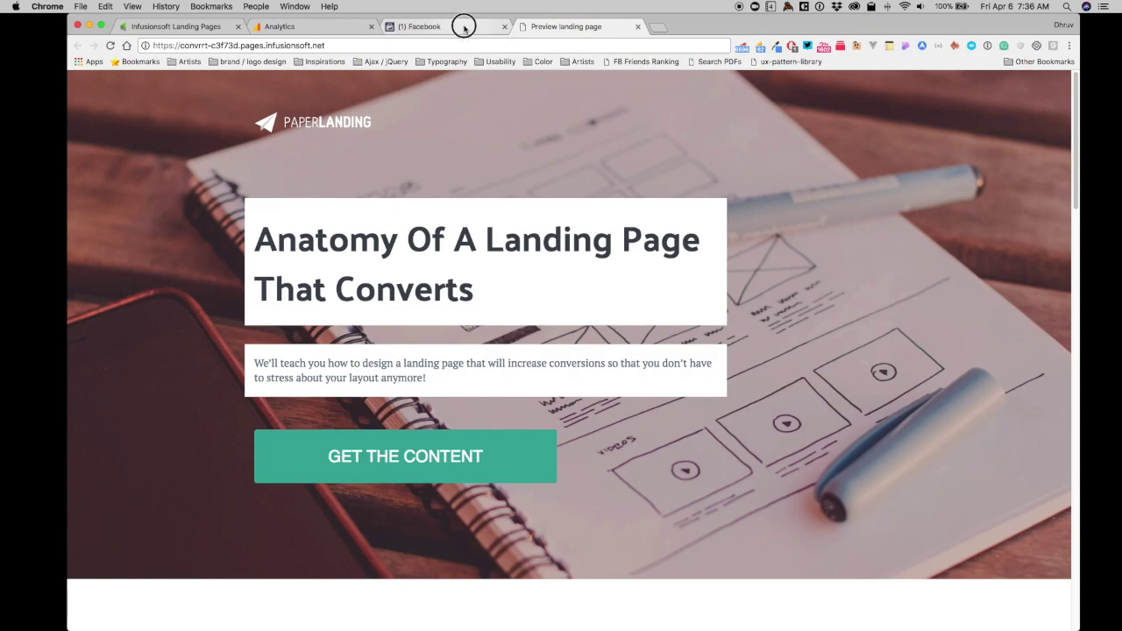
{"action": "left_click", "coordinate": [465, 29]}
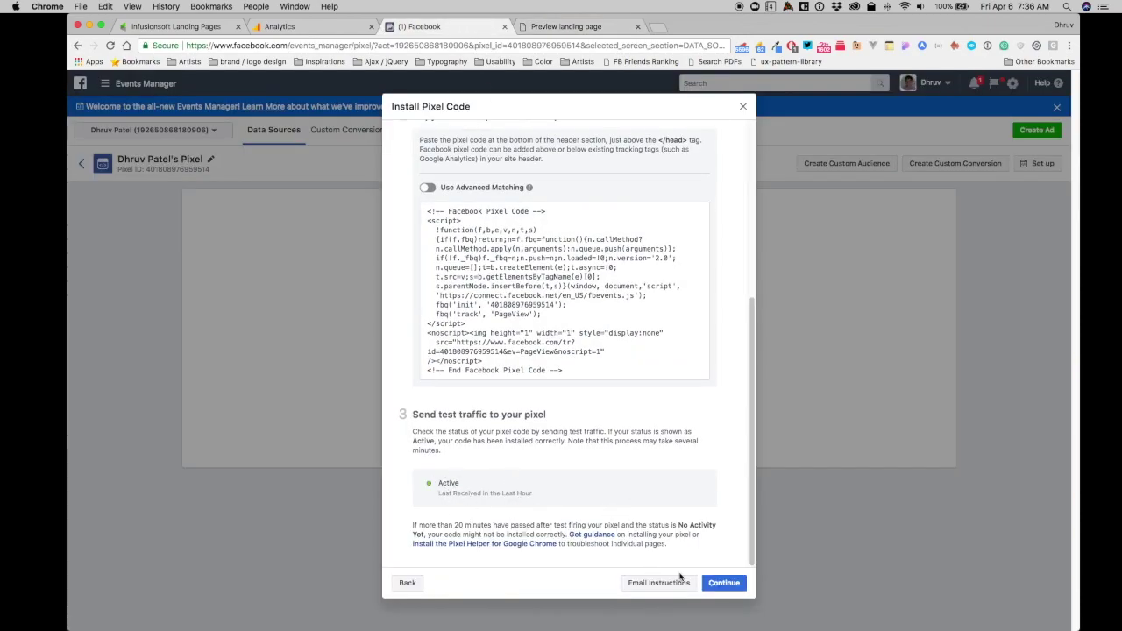
{"action": "left_click", "coordinate": [723, 584]}
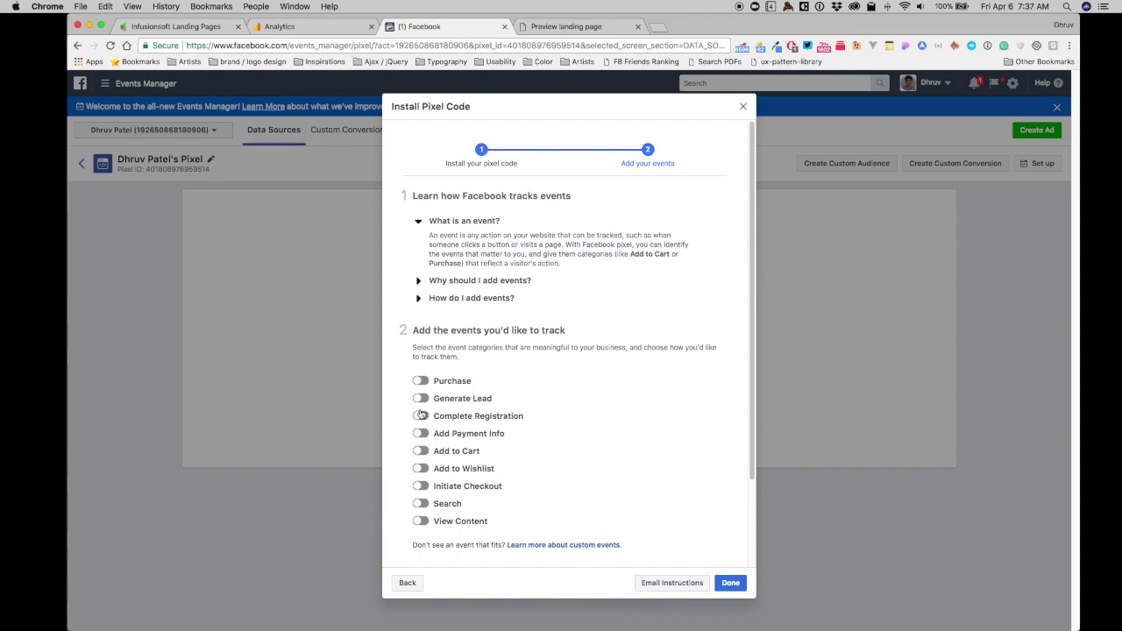
Step: Enable Generate Lead, copy its Lead event code, and close setup with Done
{"action": "left_click", "coordinate": [421, 399]}
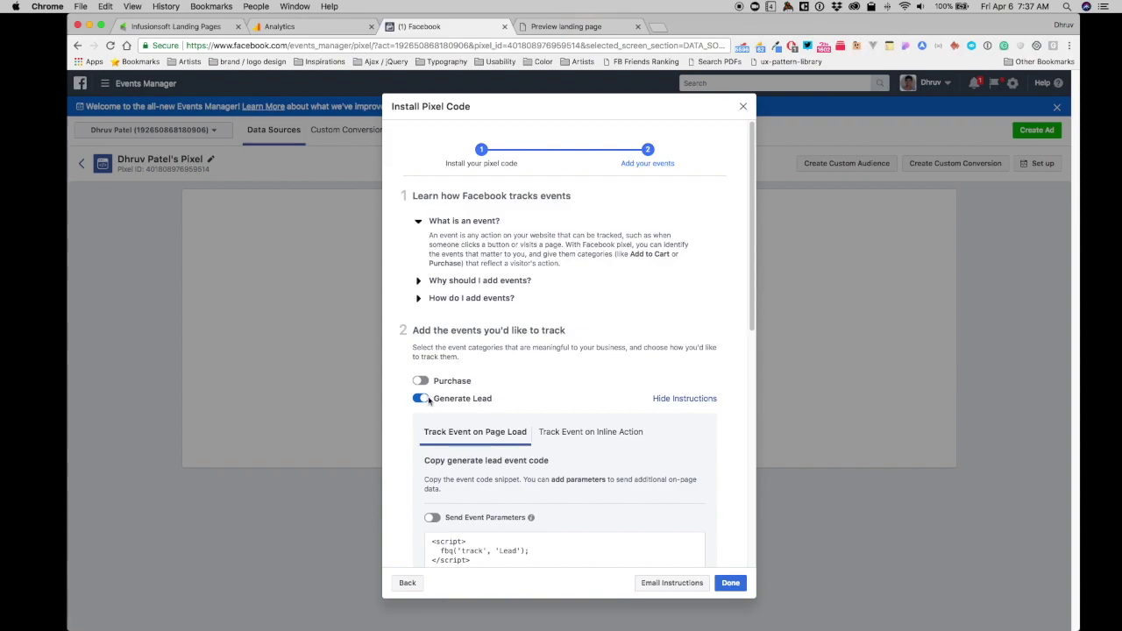
{"action": "scroll", "coordinate": [464, 465], "scroll_direction": "down", "scroll_amount": 2}
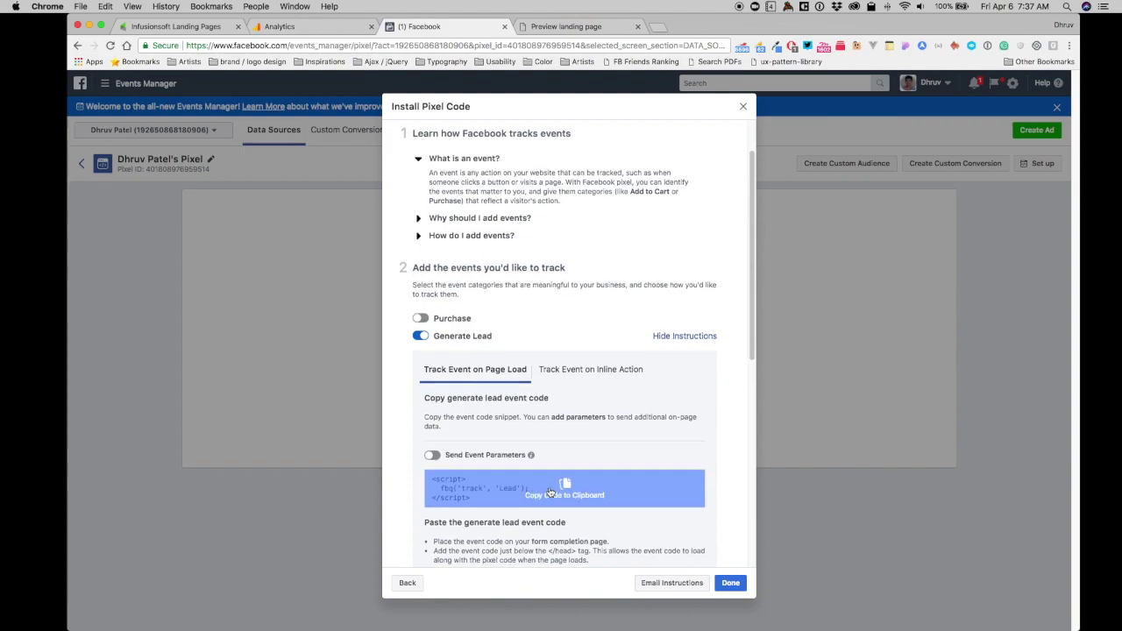
{"action": "scroll", "coordinate": [552, 486], "scroll_direction": "down", "scroll_amount": 1}
{"action": "scroll", "coordinate": [559, 457], "scroll_direction": "down", "scroll_amount": 2}
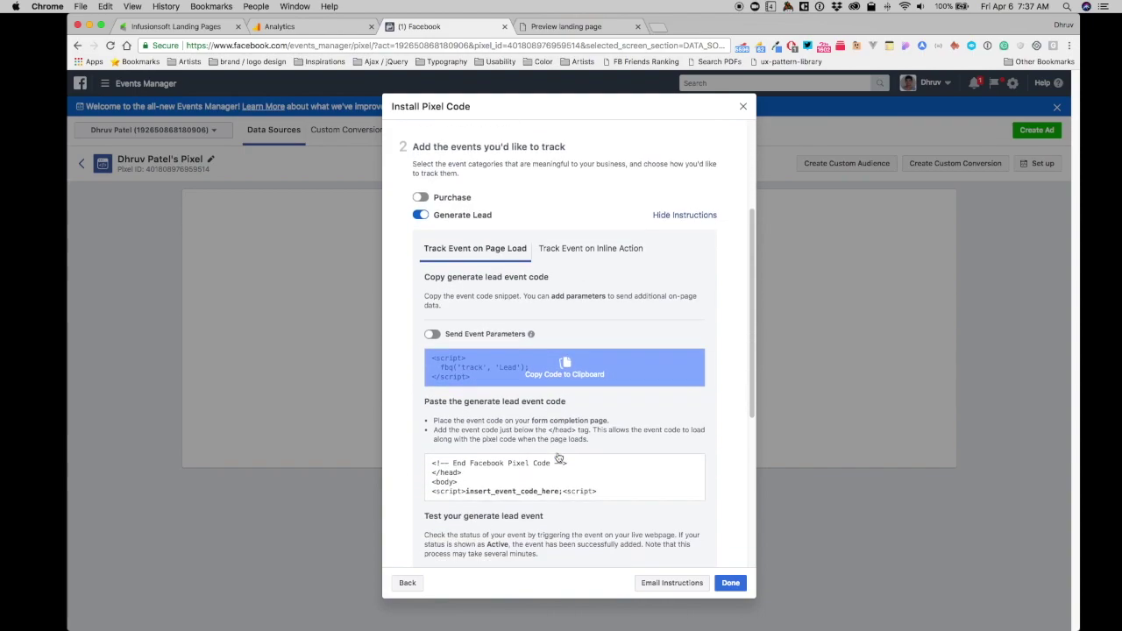
{"action": "left_click", "coordinate": [559, 374]}
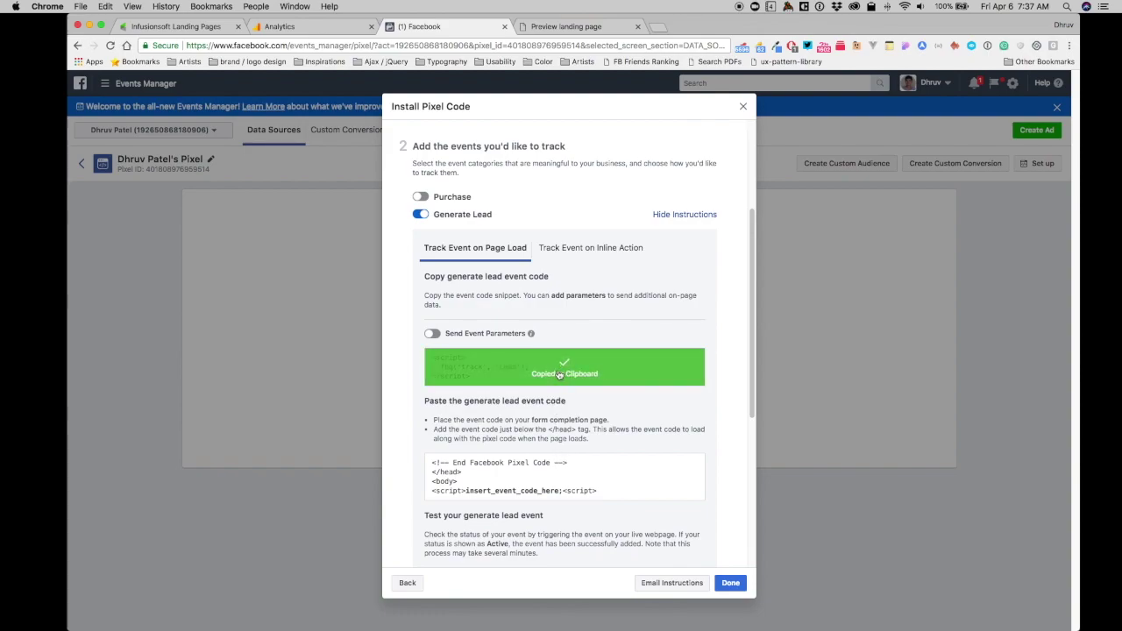
{"action": "left_click", "coordinate": [731, 583]}
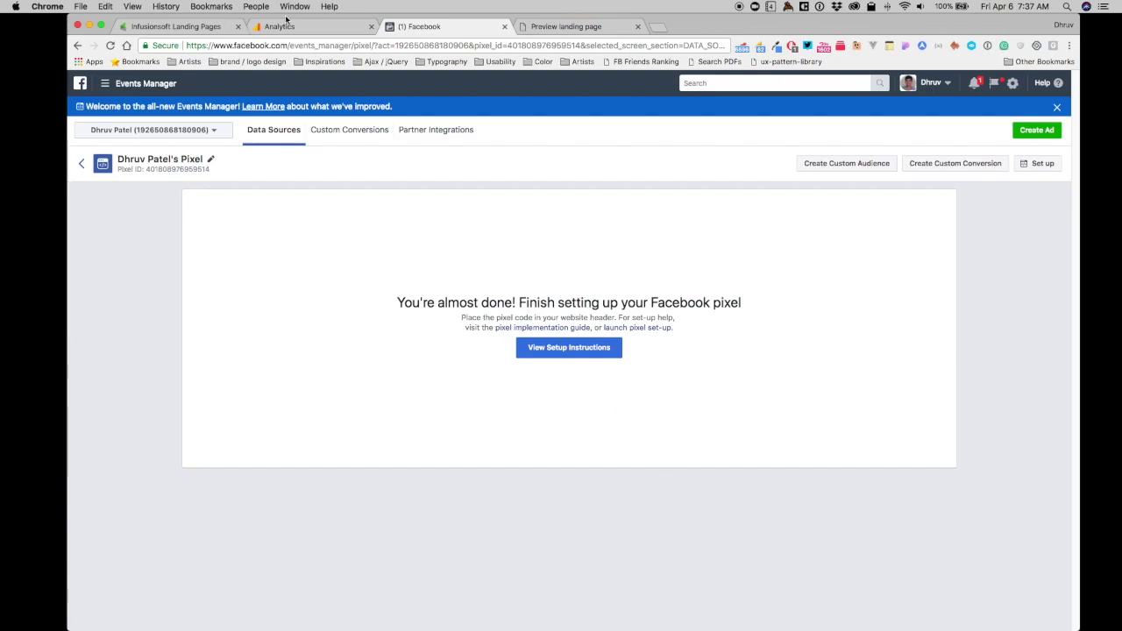
{"action": "left_click", "coordinate": [157, 28]}
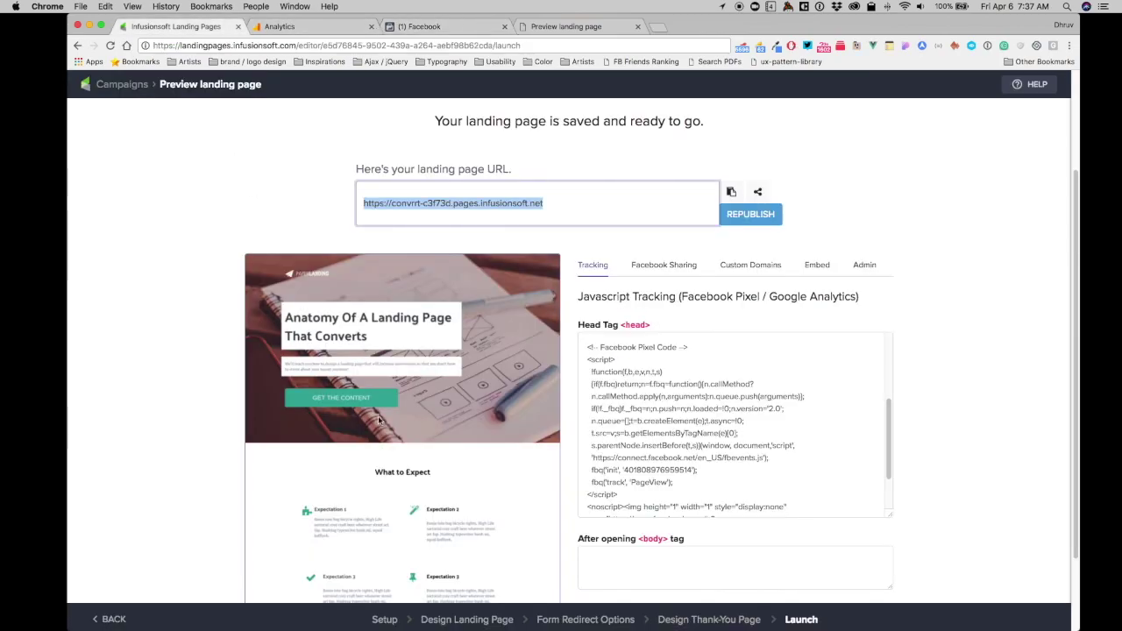
Step: On the thank-you page design, place a CODE element beneath the copyright line
{"action": "left_click", "coordinate": [702, 621]}
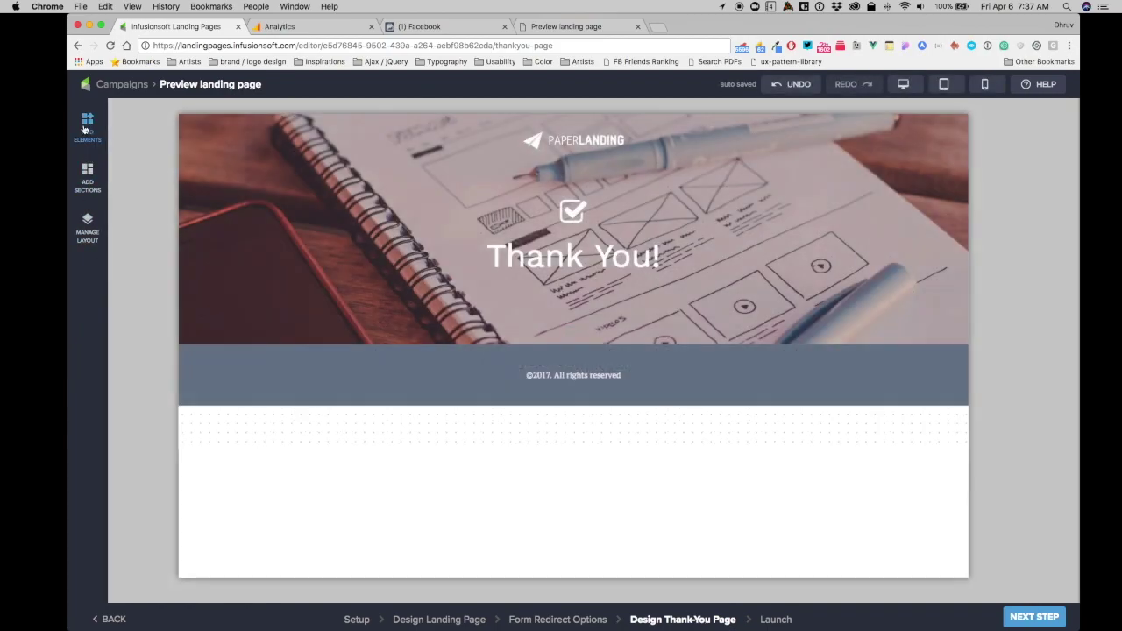
{"action": "left_click", "coordinate": [88, 127]}
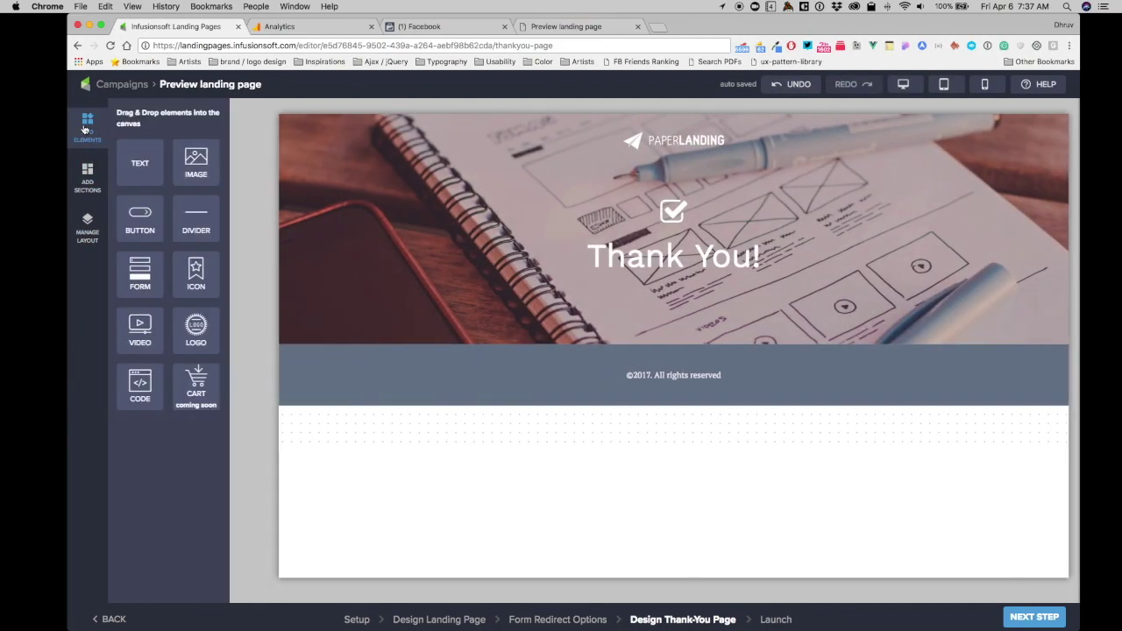
{"action": "left_click_drag", "start_coordinate": [141, 386], "coordinate": [82, 122]}
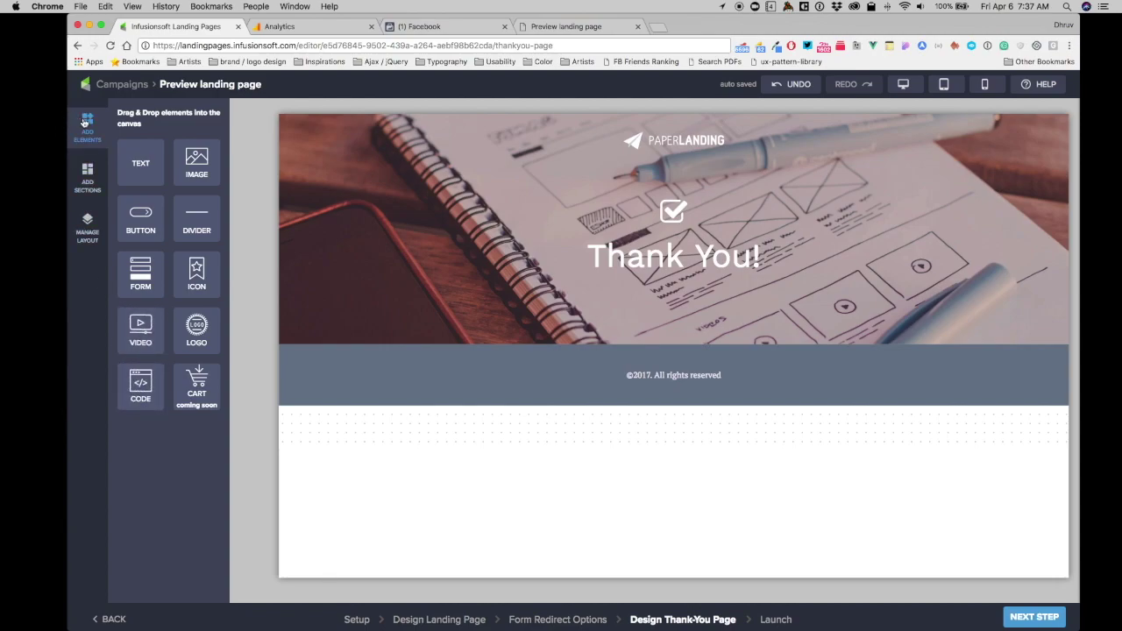
{"action": "left_click_drag", "start_coordinate": [140, 386], "coordinate": [706, 377]}
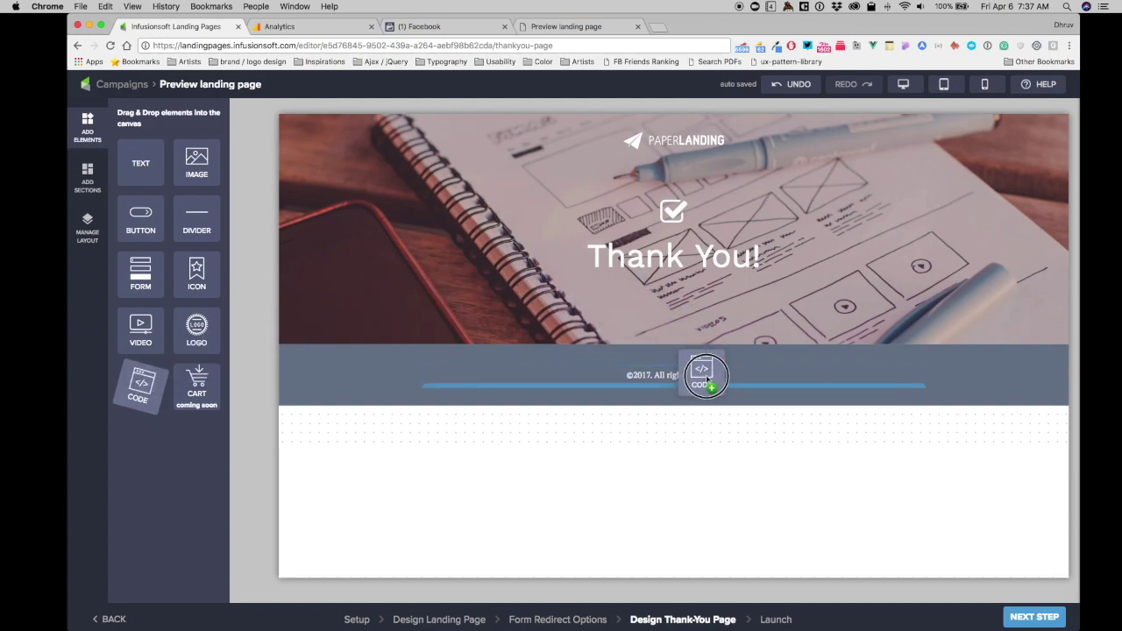
{"action": "left_click_drag", "start_coordinate": [706, 377], "coordinate": [706, 380]}
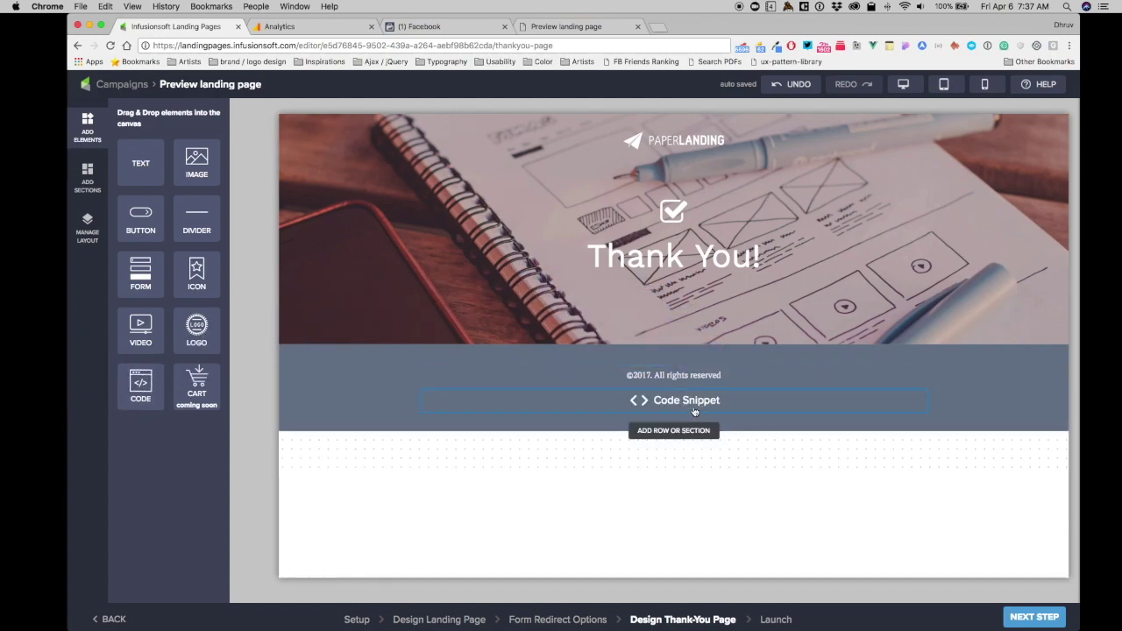
Step: Paste the Facebook Lead tracking script into the code snippet's HTML editor
{"action": "left_click", "coordinate": [694, 412]}
{"action": "right_click", "coordinate": [959, 213]}
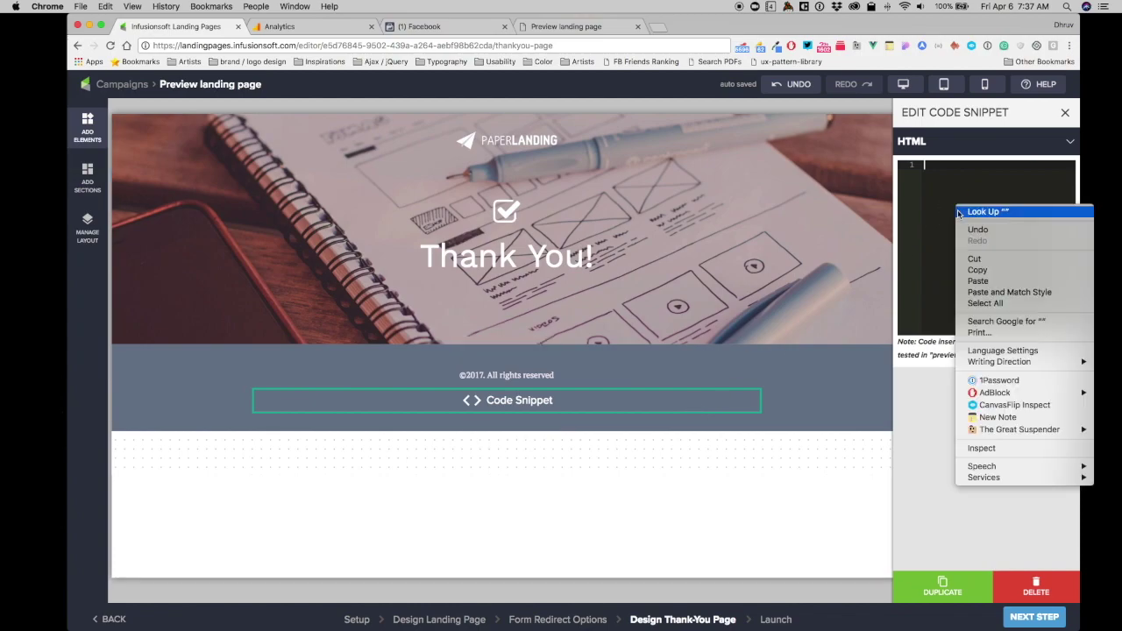
{"action": "left_click", "coordinate": [991, 280]}
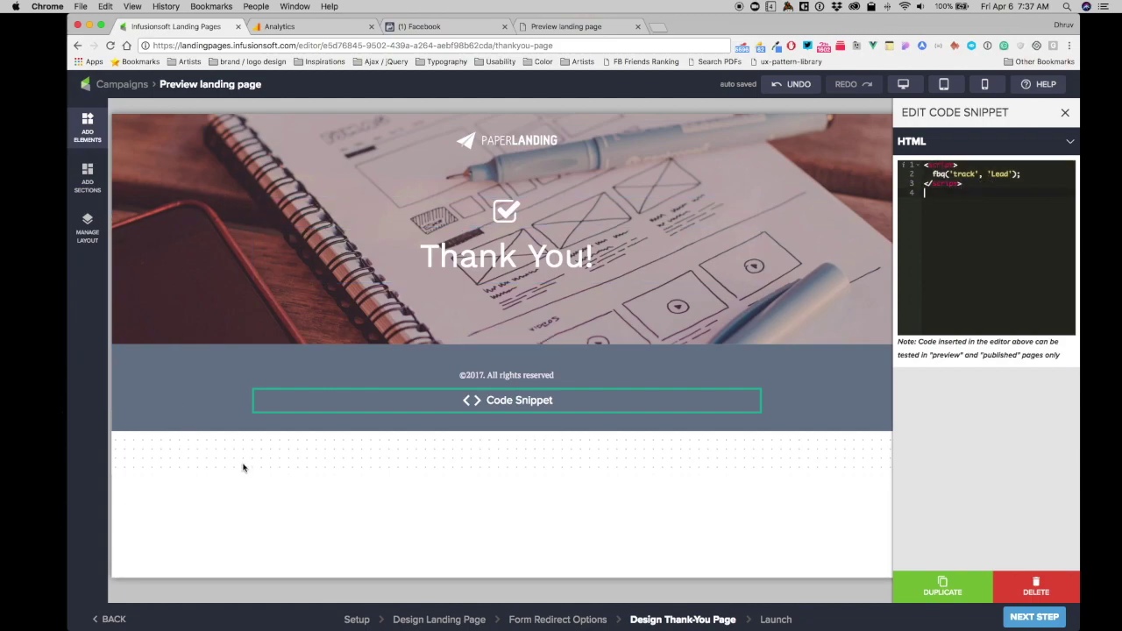
{"action": "mouse_move", "coordinate": [234, 416]}
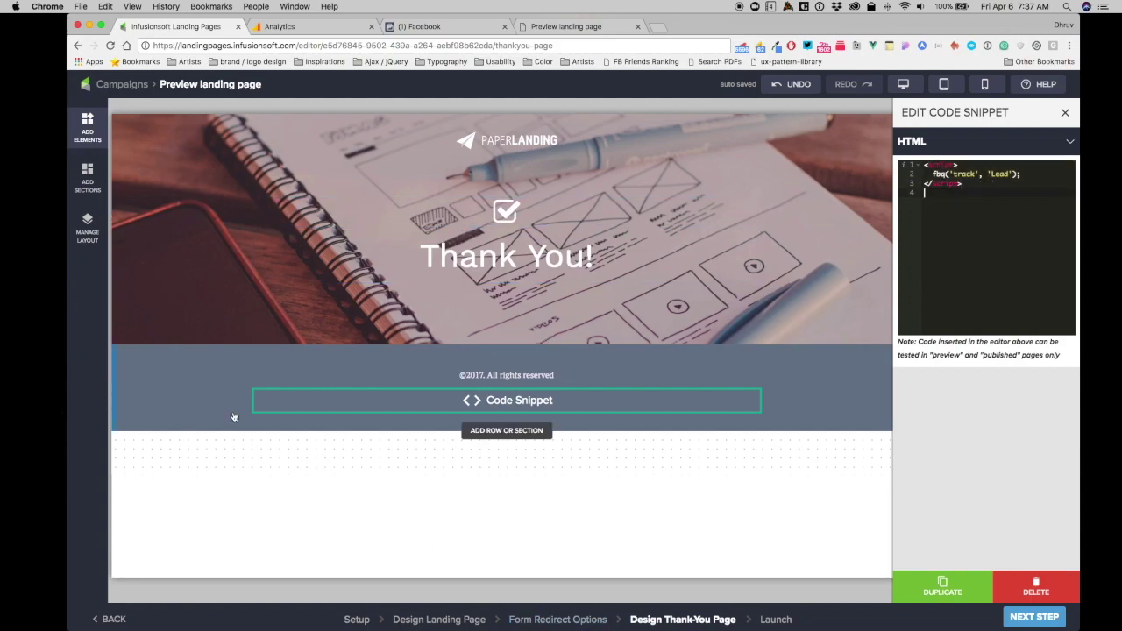
Step: Revisit the landing page design step and scroll down through it
{"action": "left_click", "coordinate": [454, 621]}
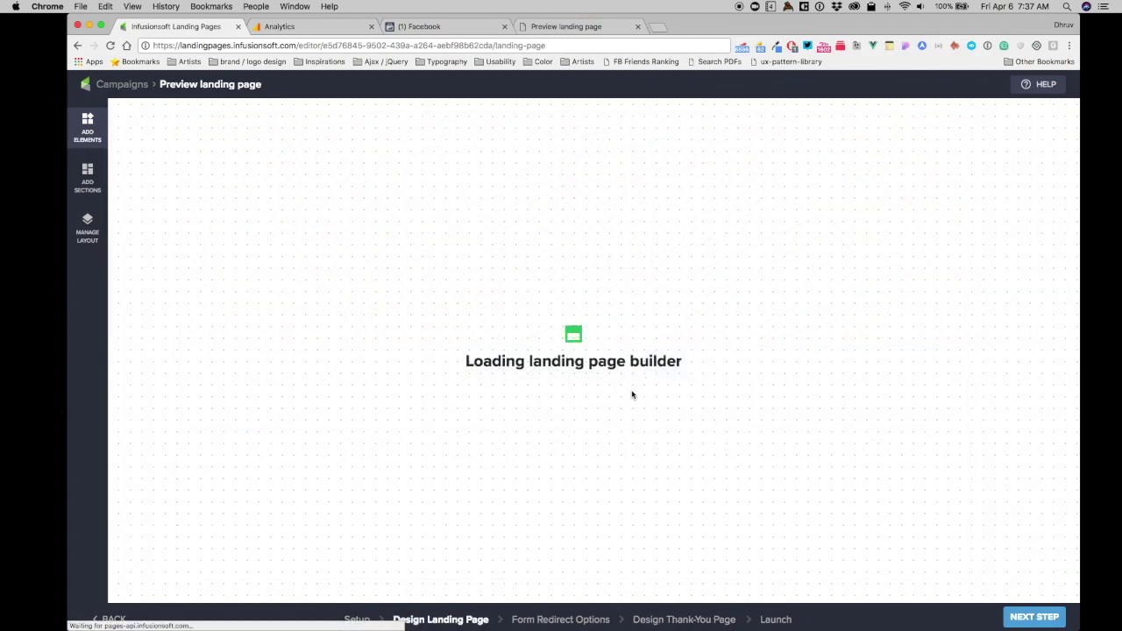
{"action": "scroll", "coordinate": [571, 426], "scroll_direction": "down", "scroll_amount": 10}
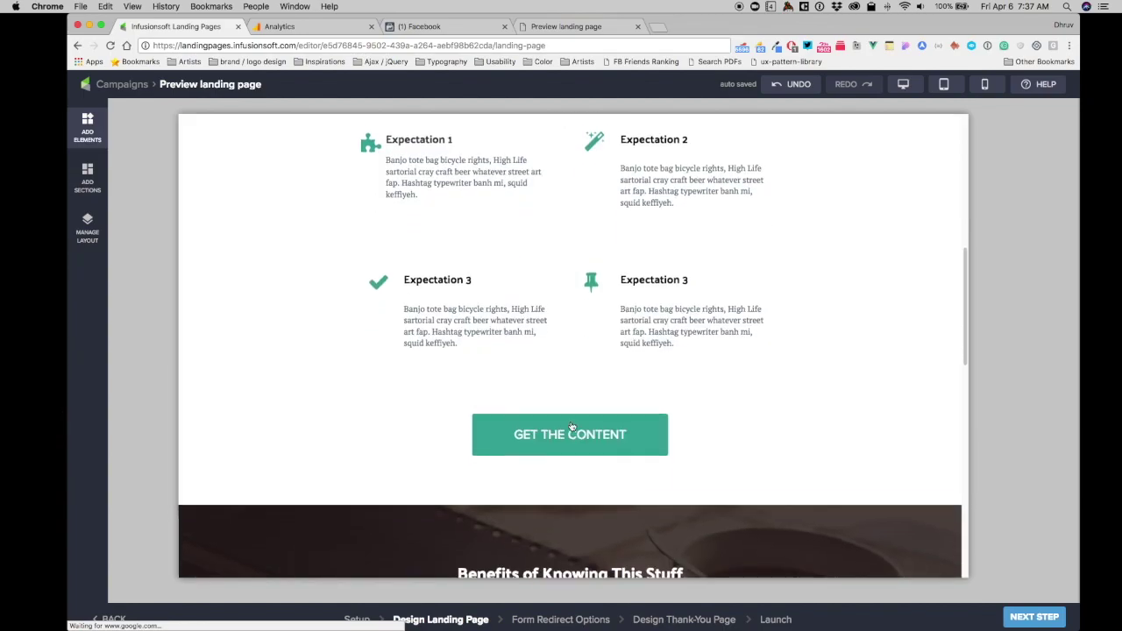
{"action": "scroll", "coordinate": [571, 426], "scroll_direction": "down", "scroll_amount": 10}
{"action": "scroll", "coordinate": [571, 427], "scroll_direction": "down", "scroll_amount": 10}
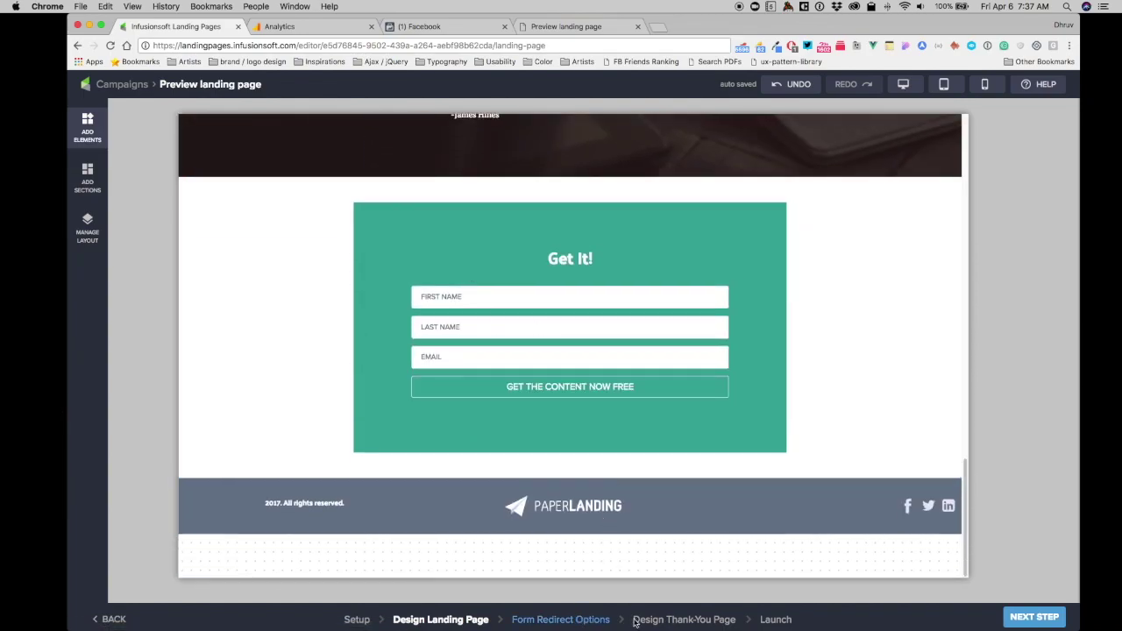
Step: Verify the fbq('track','Lead') script in the thank-you page snippet, then go to Launch
{"action": "left_click", "coordinate": [712, 619]}
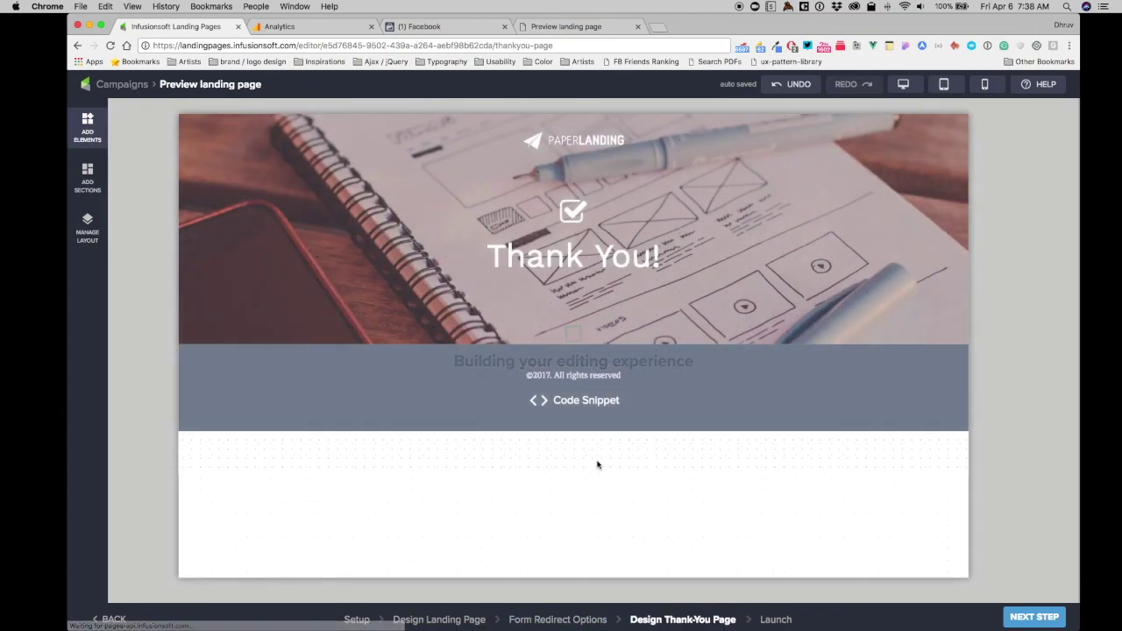
{"action": "left_click", "coordinate": [564, 396]}
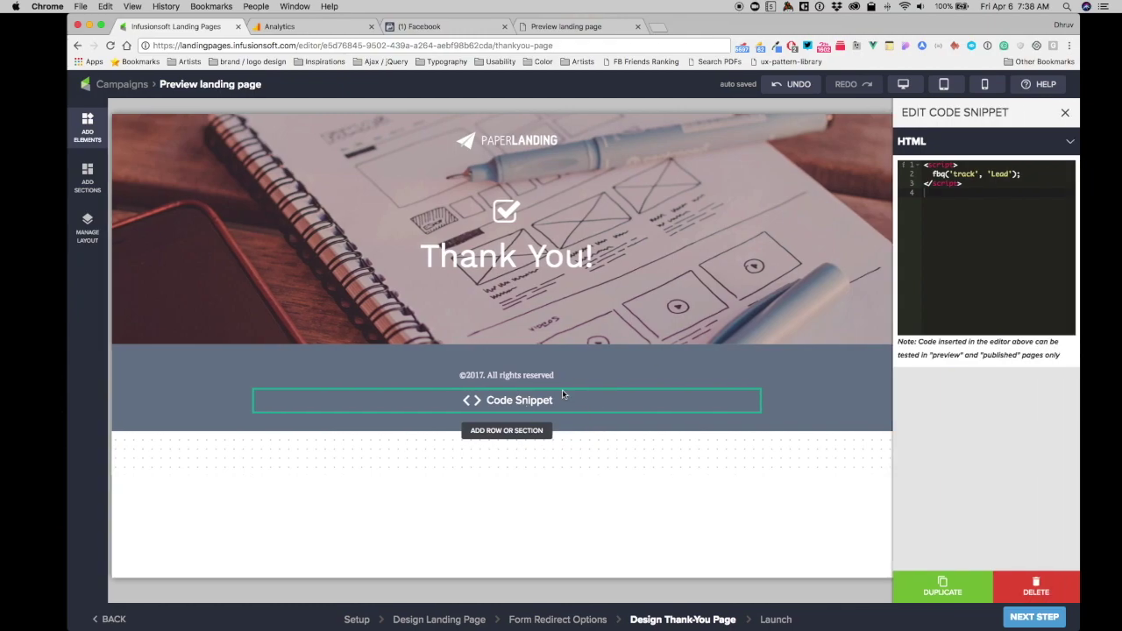
{"action": "left_click_drag", "start_coordinate": [976, 182], "coordinate": [916, 164]}
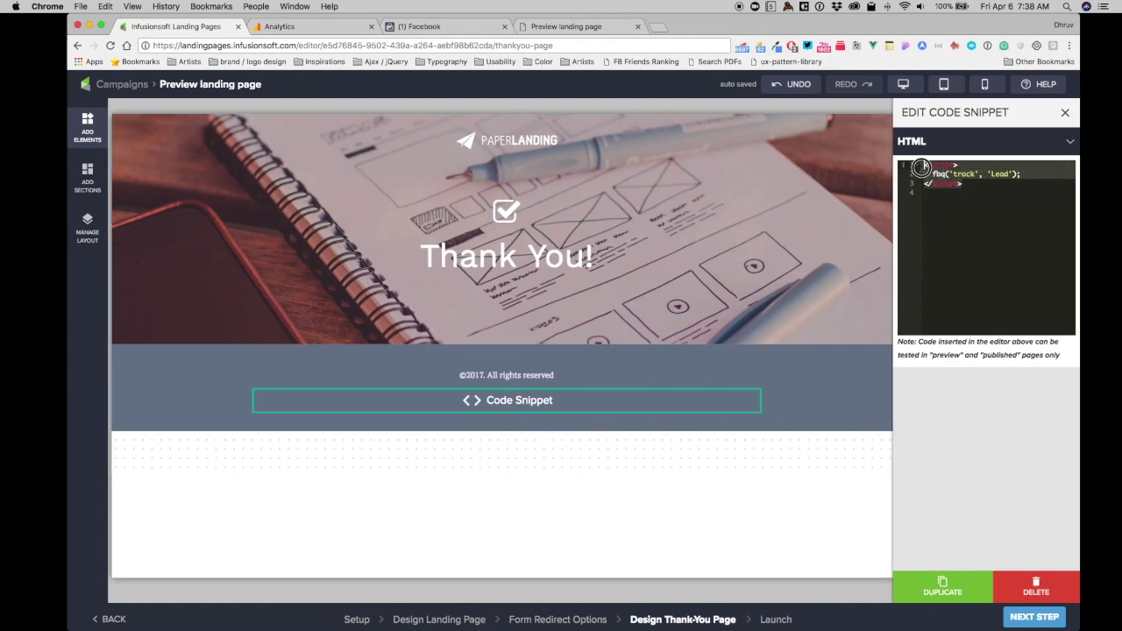
{"action": "left_click", "coordinate": [961, 173]}
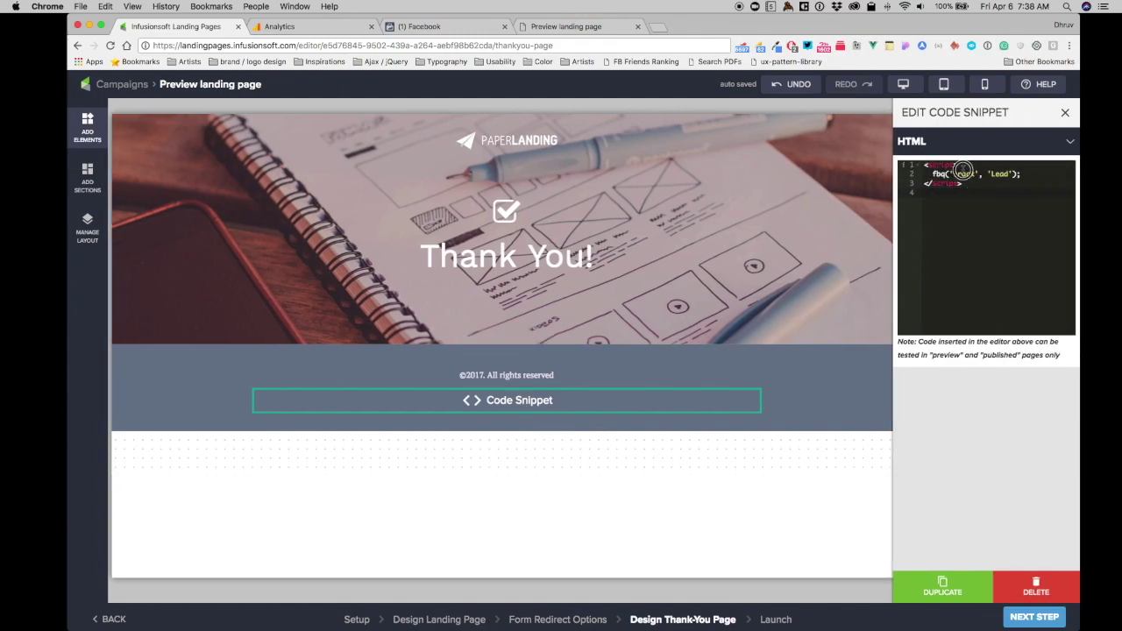
{"action": "left_click_drag", "start_coordinate": [980, 185], "coordinate": [916, 165]}
{"action": "left_click", "coordinate": [974, 194]}
{"action": "left_click", "coordinate": [776, 618]}
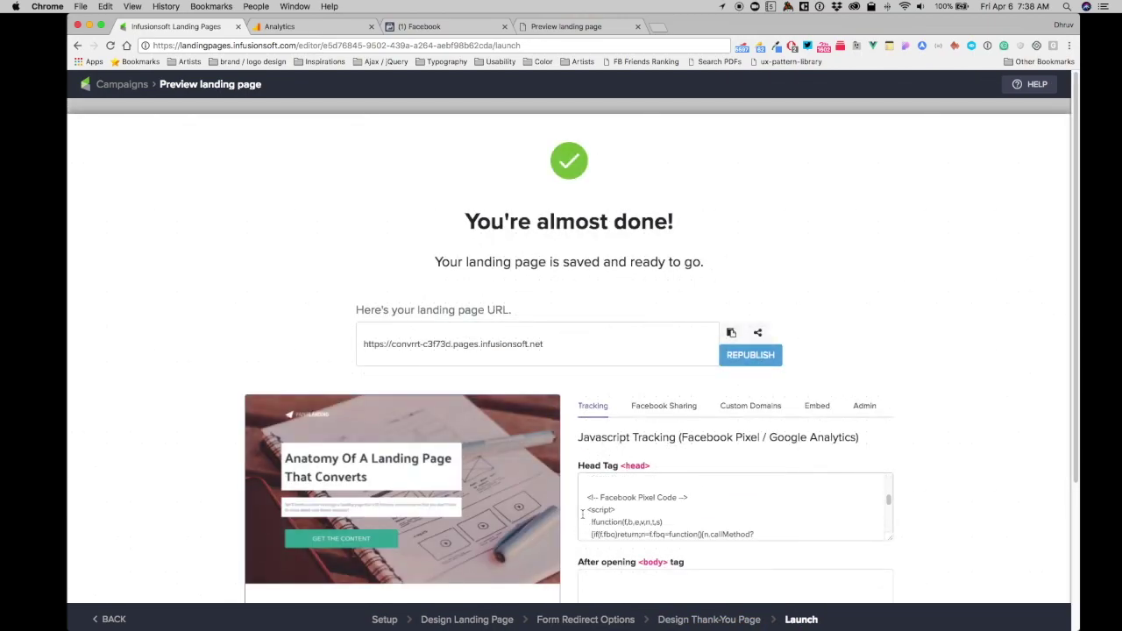
Step: Paste the Google Analytics gtag.js snippet above the Facebook Pixel code, then view the live page
{"action": "scroll", "coordinate": [919, 526], "scroll_direction": "down", "scroll_amount": 3}
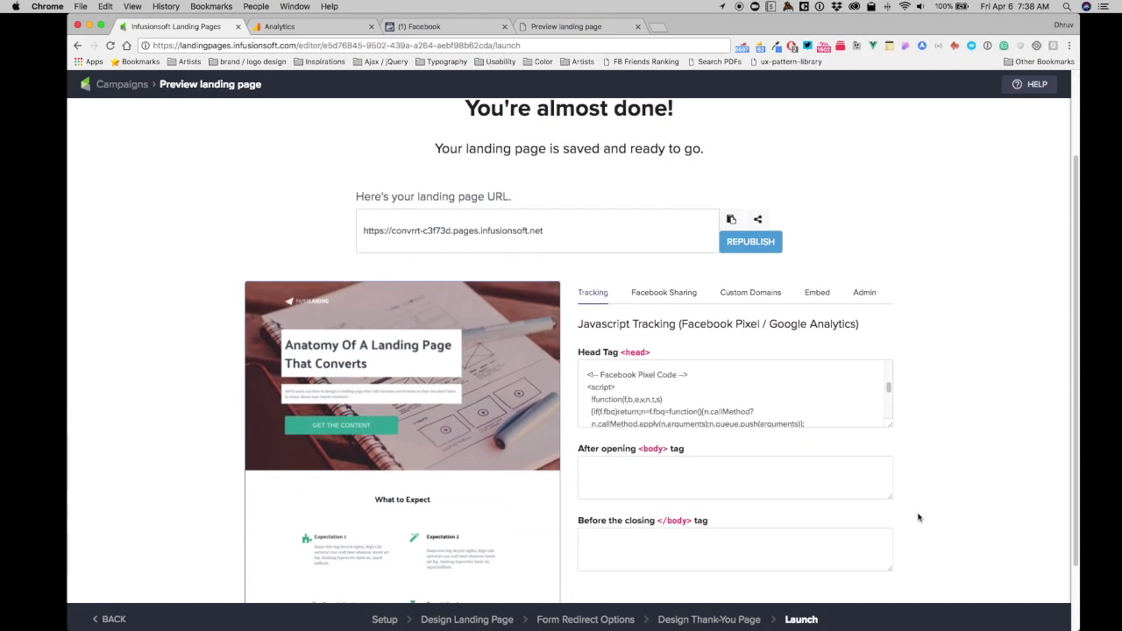
{"action": "left_click", "coordinate": [891, 427]}
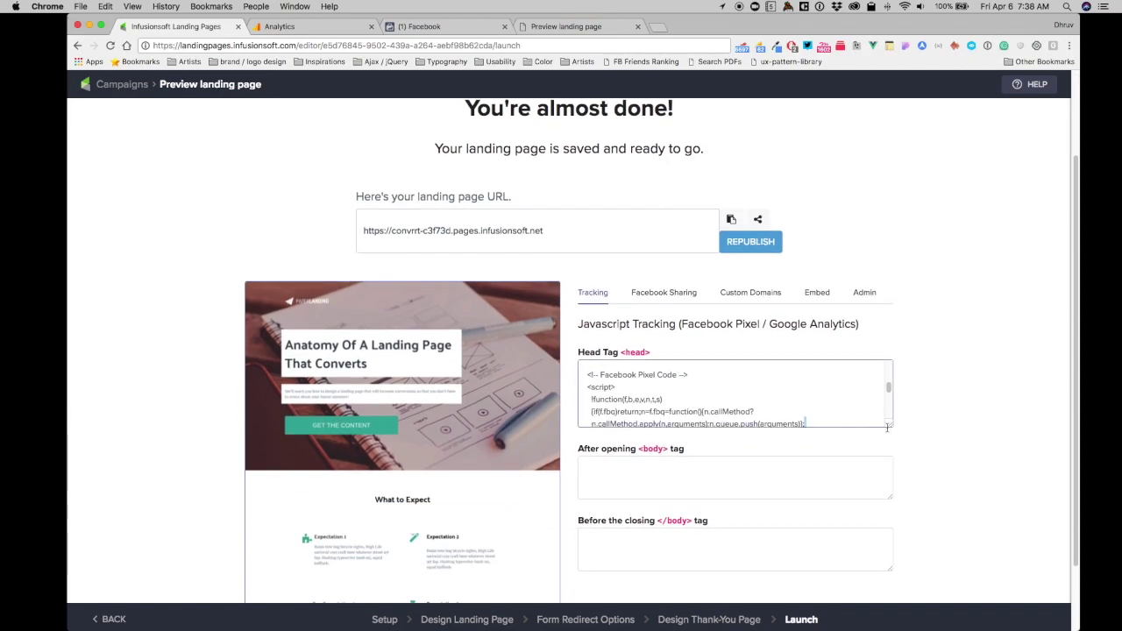
{"action": "left_click_drag", "start_coordinate": [891, 429], "coordinate": [926, 583]}
{"action": "left_click", "coordinate": [690, 418]}
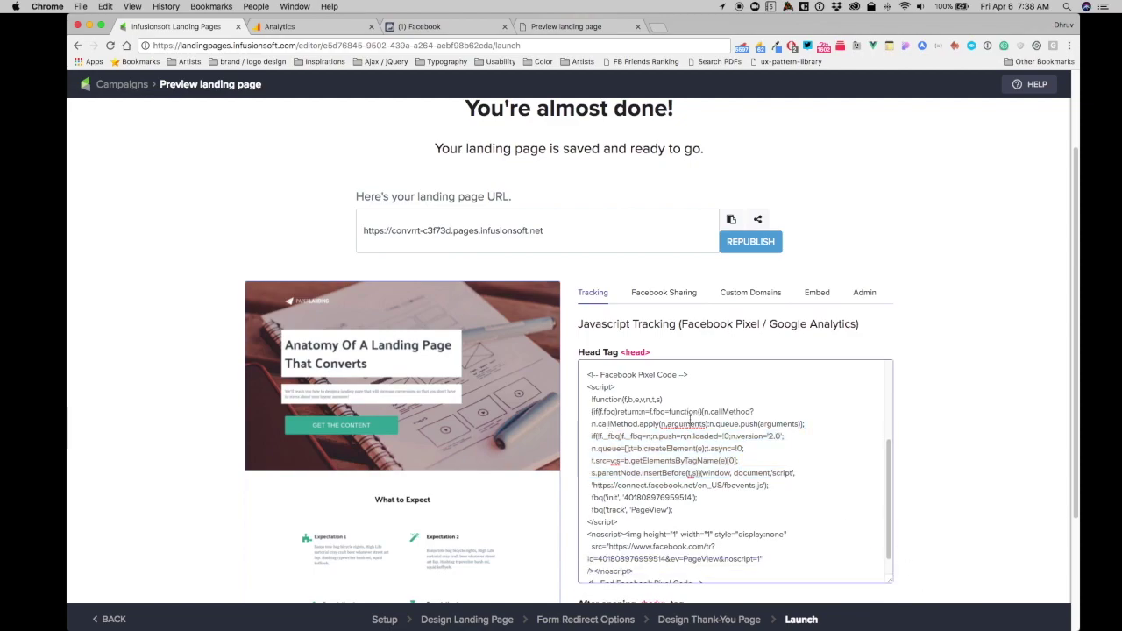
{"action": "key", "text": "super+Up"}
{"action": "key", "text": "Return"}
{"action": "key", "text": "super+v"}
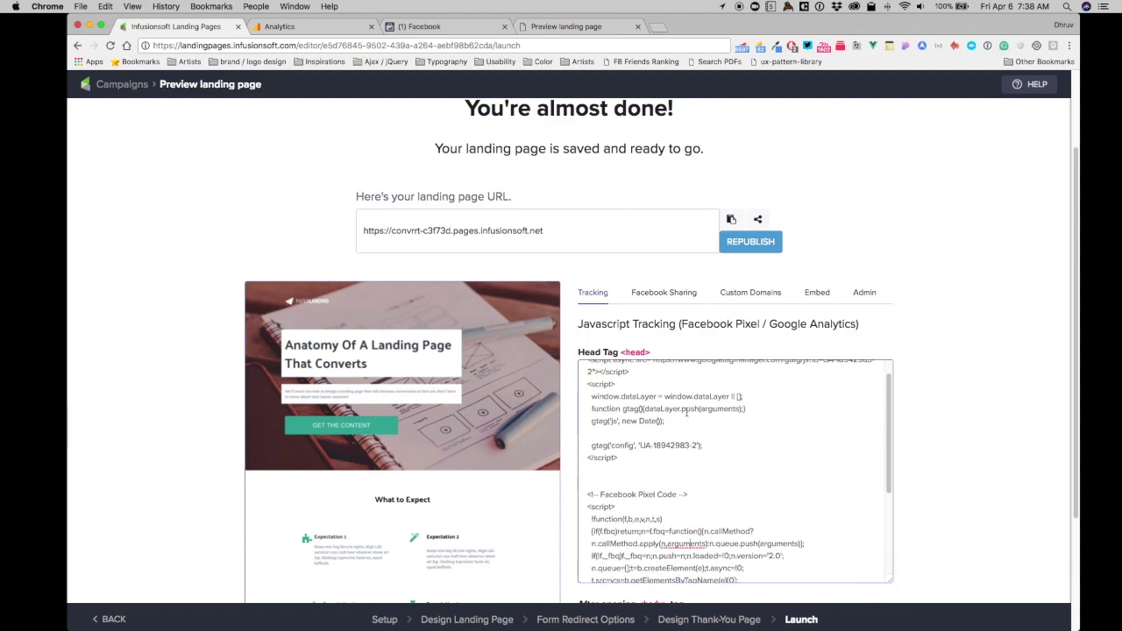
{"action": "scroll", "coordinate": [686, 412], "scroll_direction": "up", "scroll_amount": 2}
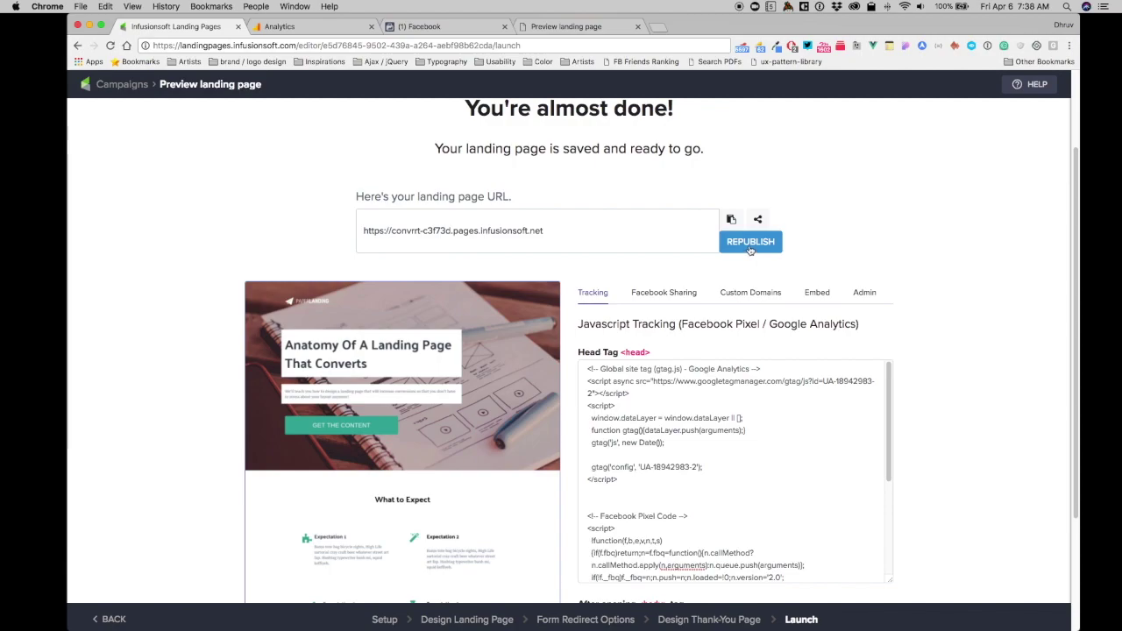
{"action": "left_click", "coordinate": [559, 27]}
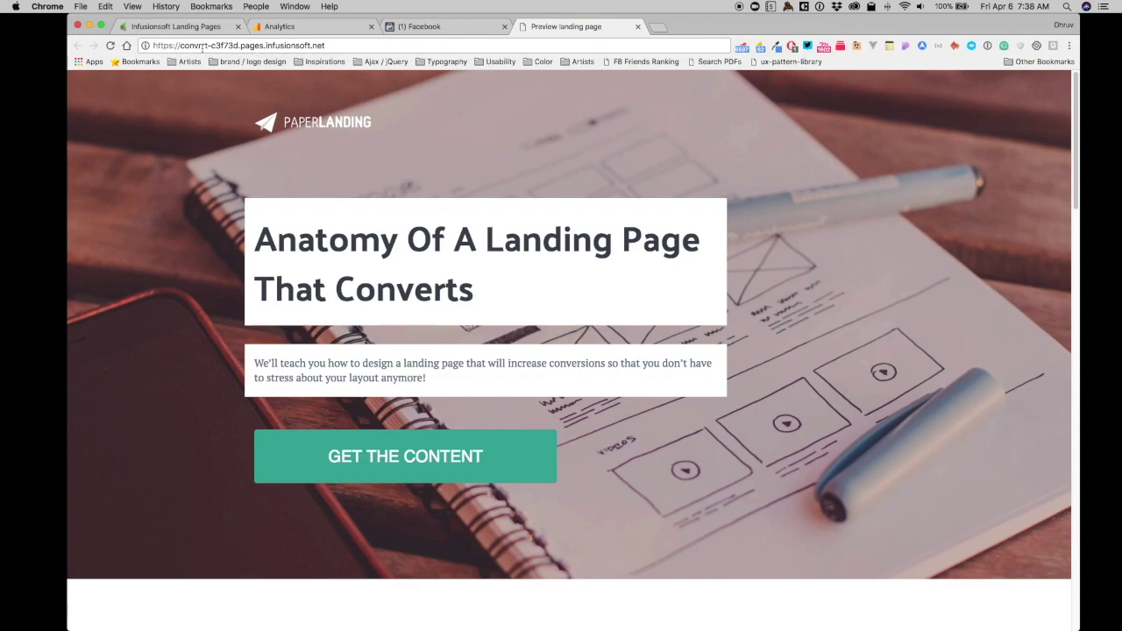
{"action": "right_click", "coordinate": [154, 396]}
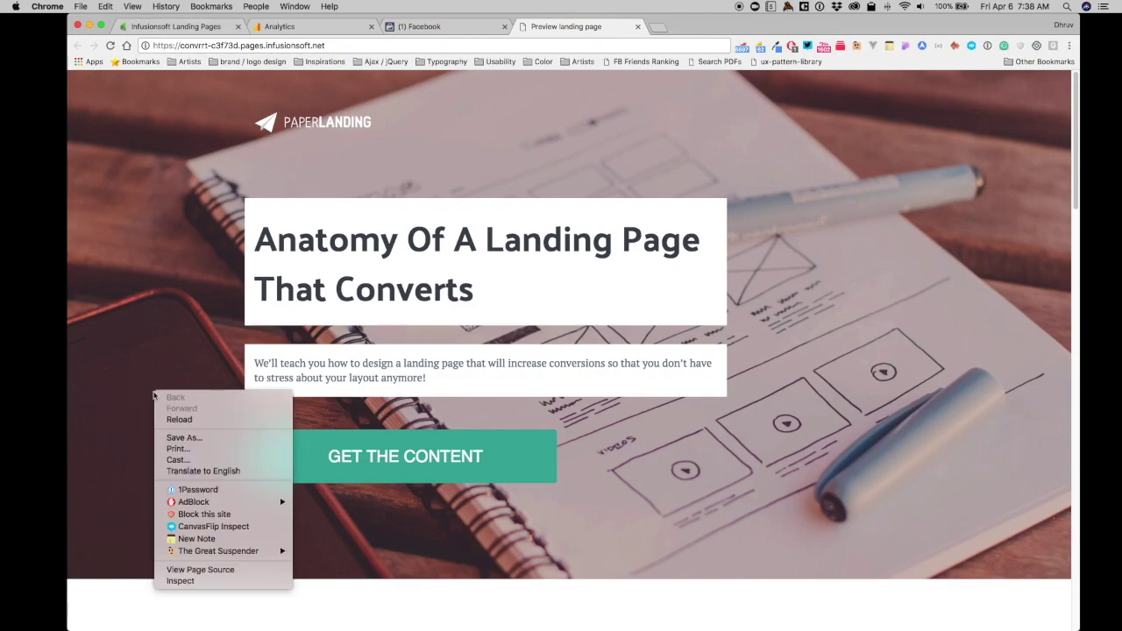
{"action": "left_click", "coordinate": [193, 583]}
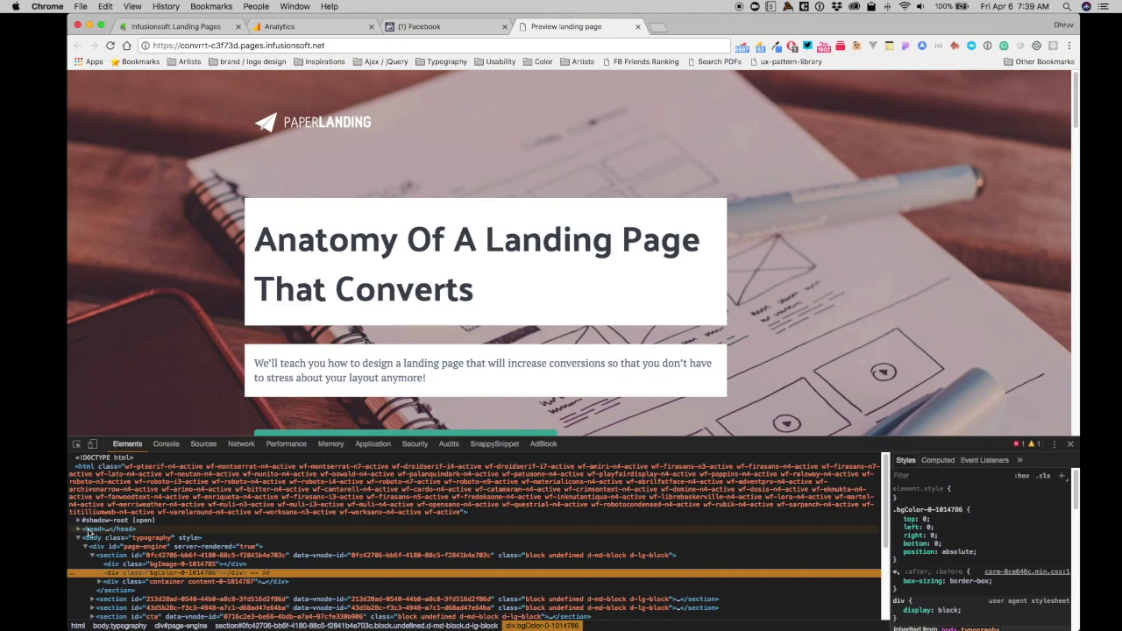
{"action": "left_click", "coordinate": [89, 529]}
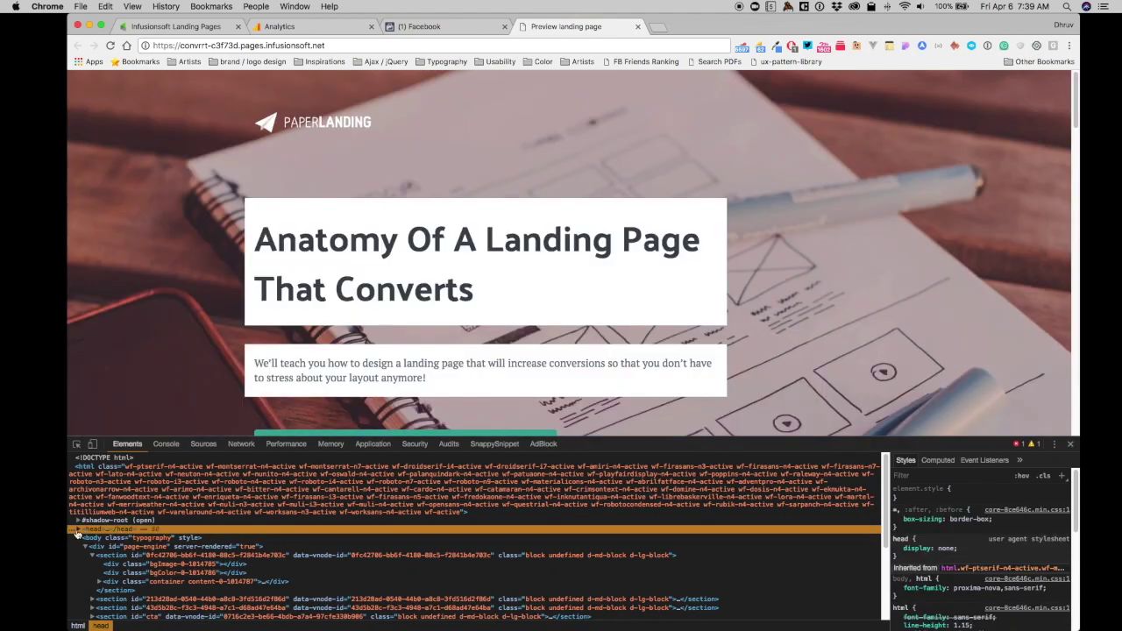
{"action": "left_click", "coordinate": [78, 530]}
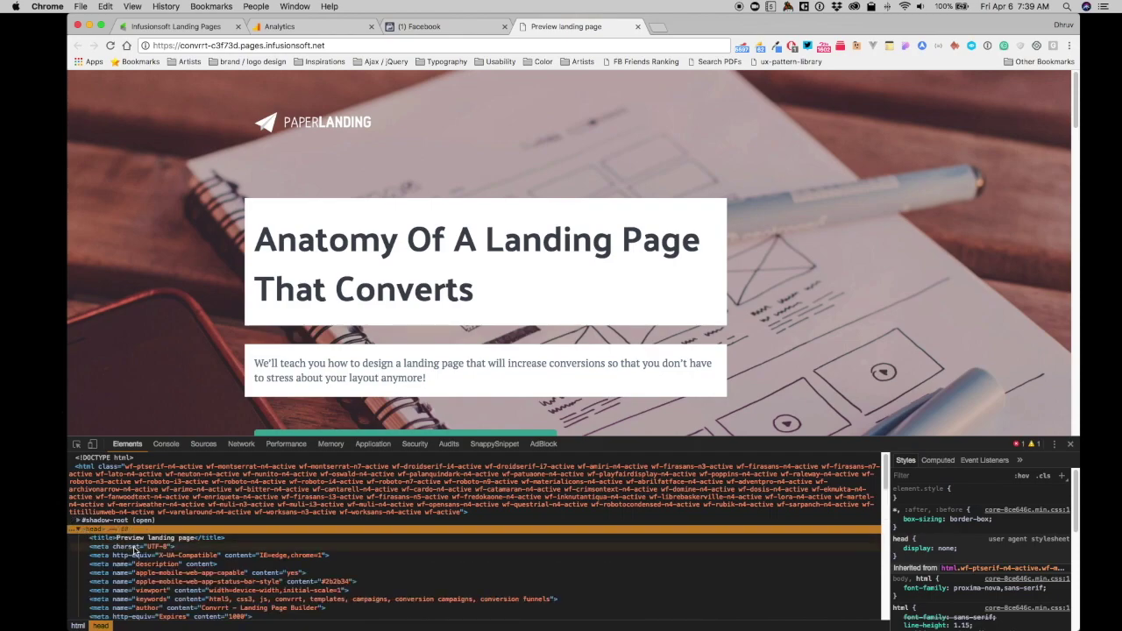
{"action": "scroll", "coordinate": [114, 544], "scroll_direction": "down", "scroll_amount": 5}
{"action": "scroll", "coordinate": [141, 550], "scroll_direction": "down", "scroll_amount": 1}
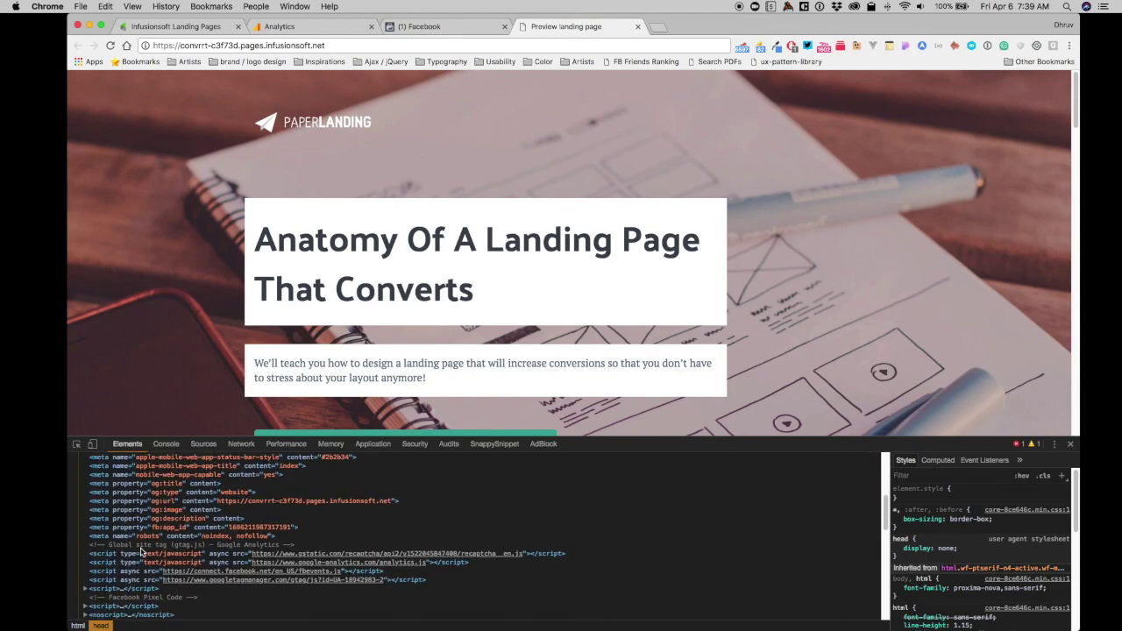
{"action": "scroll", "coordinate": [140, 551], "scroll_direction": "down", "scroll_amount": 1}
{"action": "scroll", "coordinate": [140, 550], "scroll_direction": "down", "scroll_amount": 1}
{"action": "scroll", "coordinate": [141, 551], "scroll_direction": "down", "scroll_amount": 1}
{"action": "scroll", "coordinate": [140, 551], "scroll_direction": "down", "scroll_amount": 2}
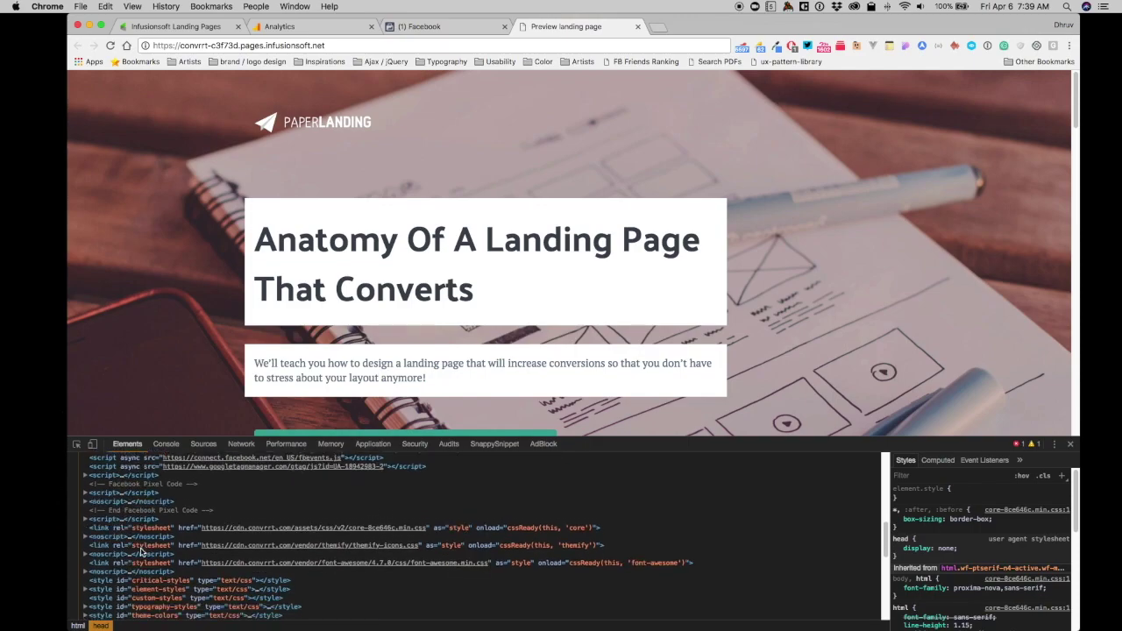
{"action": "scroll", "coordinate": [140, 550], "scroll_direction": "down", "scroll_amount": 3}
{"action": "scroll", "coordinate": [140, 553], "scroll_direction": "down", "scroll_amount": 2}
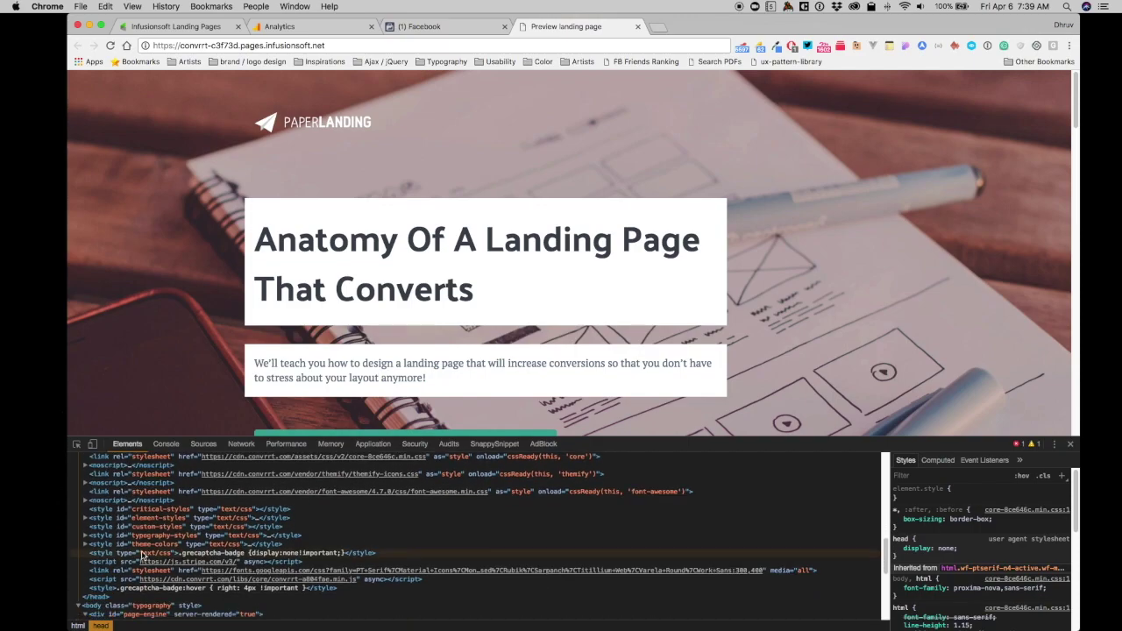
{"action": "scroll", "coordinate": [141, 553], "scroll_direction": "down", "scroll_amount": 1}
{"action": "scroll", "coordinate": [141, 552], "scroll_direction": "down", "scroll_amount": 1}
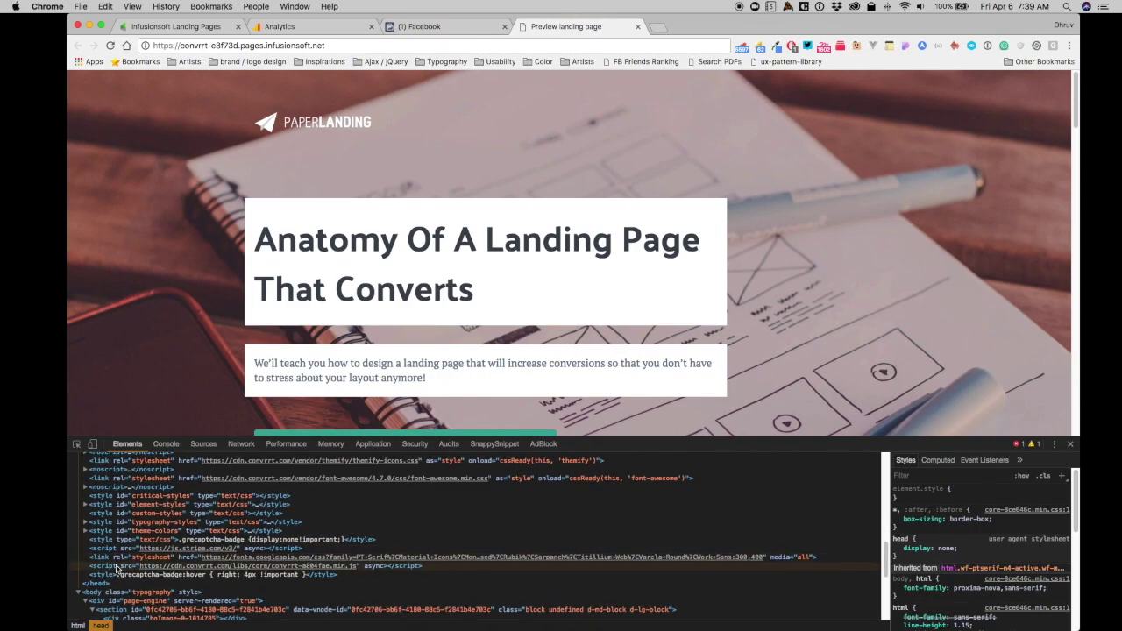
{"action": "scroll", "coordinate": [111, 573], "scroll_direction": "down", "scroll_amount": 1}
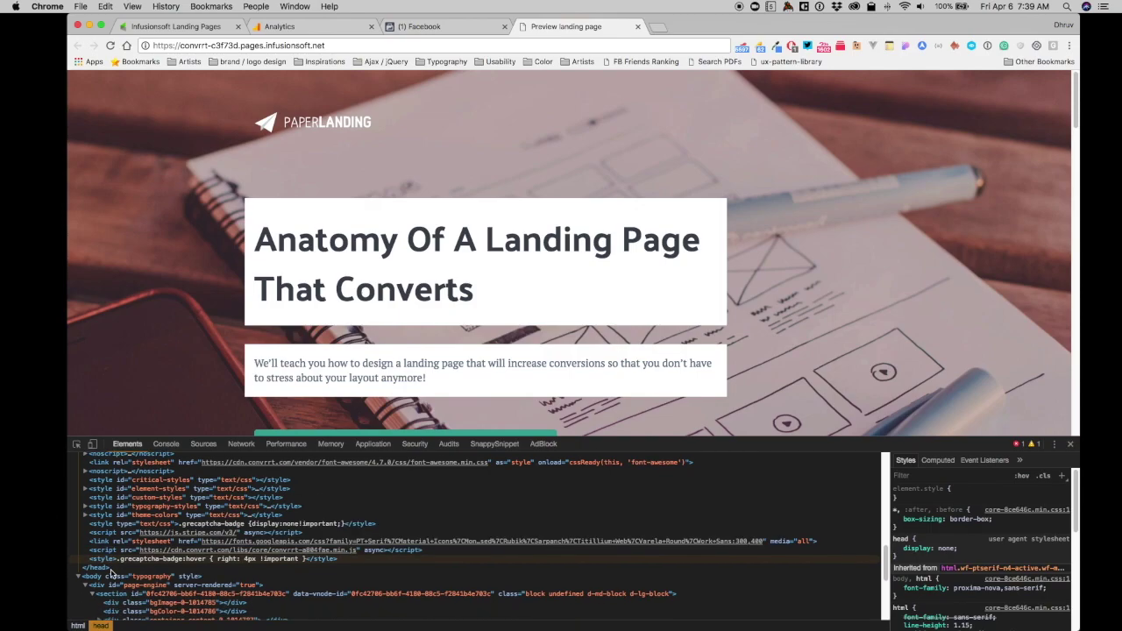
{"action": "scroll", "coordinate": [102, 531], "scroll_direction": "up", "scroll_amount": 1}
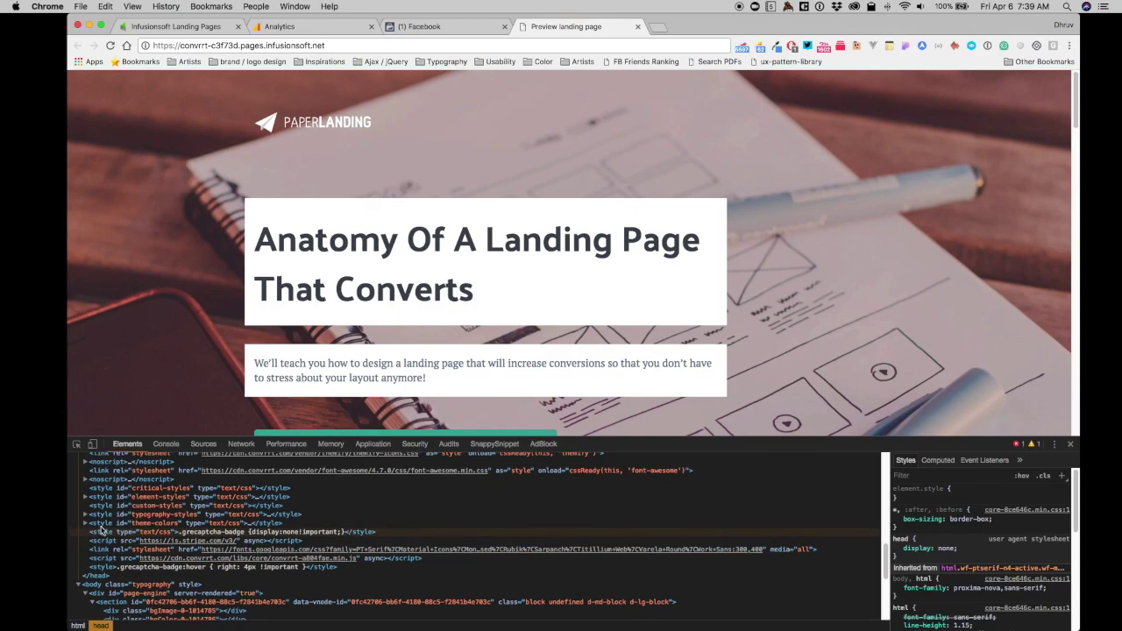
{"action": "scroll", "coordinate": [101, 531], "scroll_direction": "up", "scroll_amount": 2}
{"action": "scroll", "coordinate": [101, 531], "scroll_direction": "up", "scroll_amount": 2}
{"action": "scroll", "coordinate": [101, 529], "scroll_direction": "up", "scroll_amount": 1}
{"action": "scroll", "coordinate": [102, 530], "scroll_direction": "up", "scroll_amount": 1}
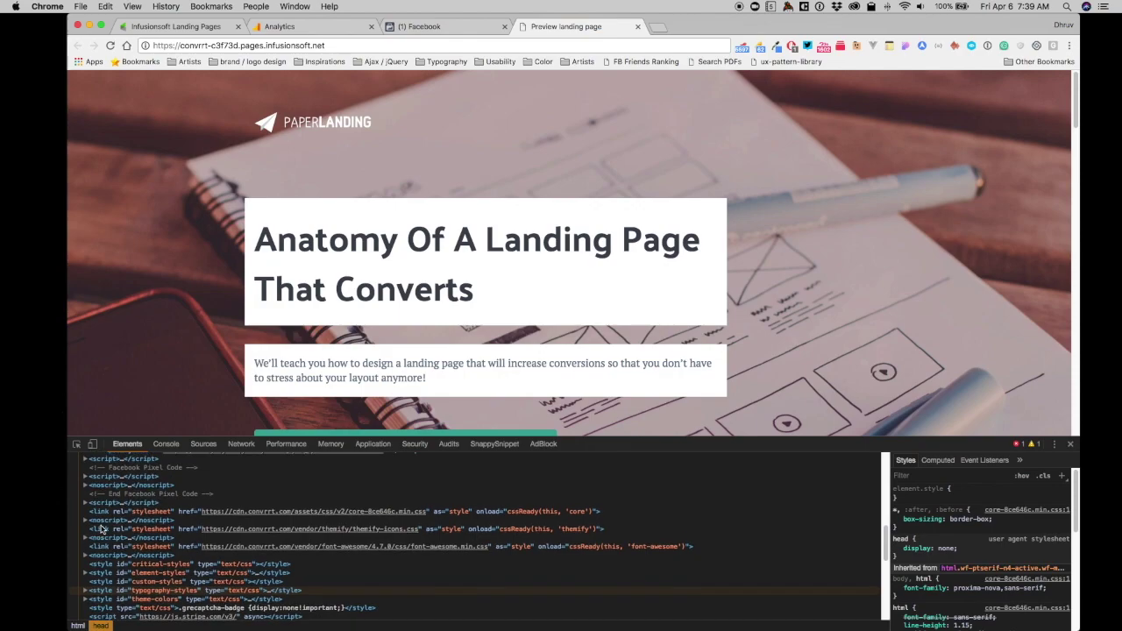
{"action": "scroll", "coordinate": [105, 517], "scroll_direction": "up", "scroll_amount": 2}
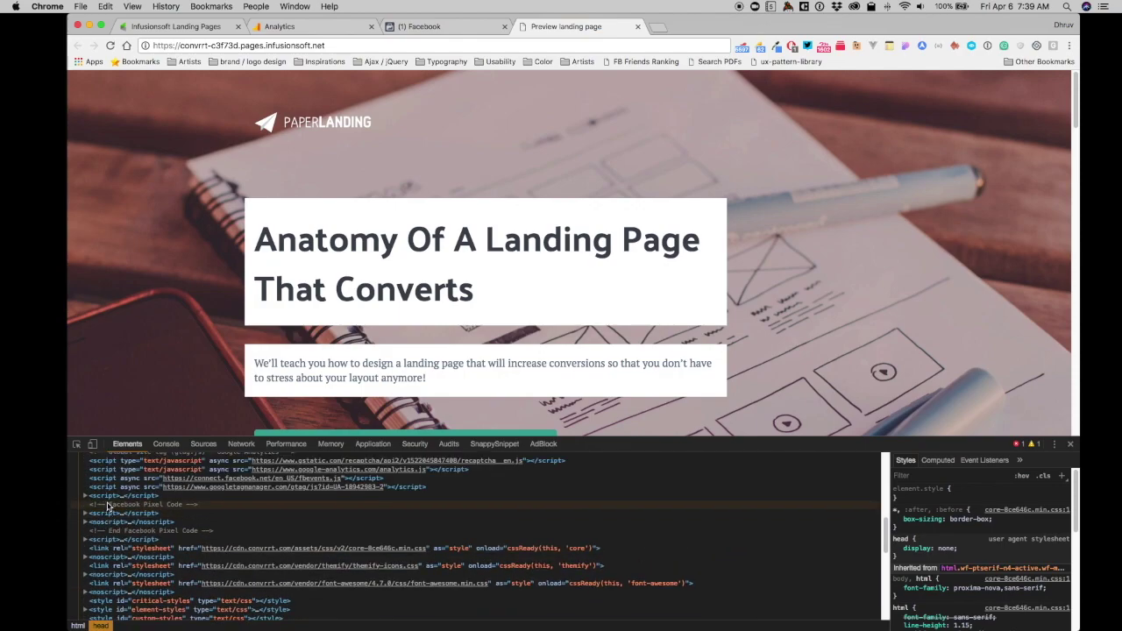
{"action": "left_click", "coordinate": [107, 506]}
{"action": "left_click", "coordinate": [123, 530]}
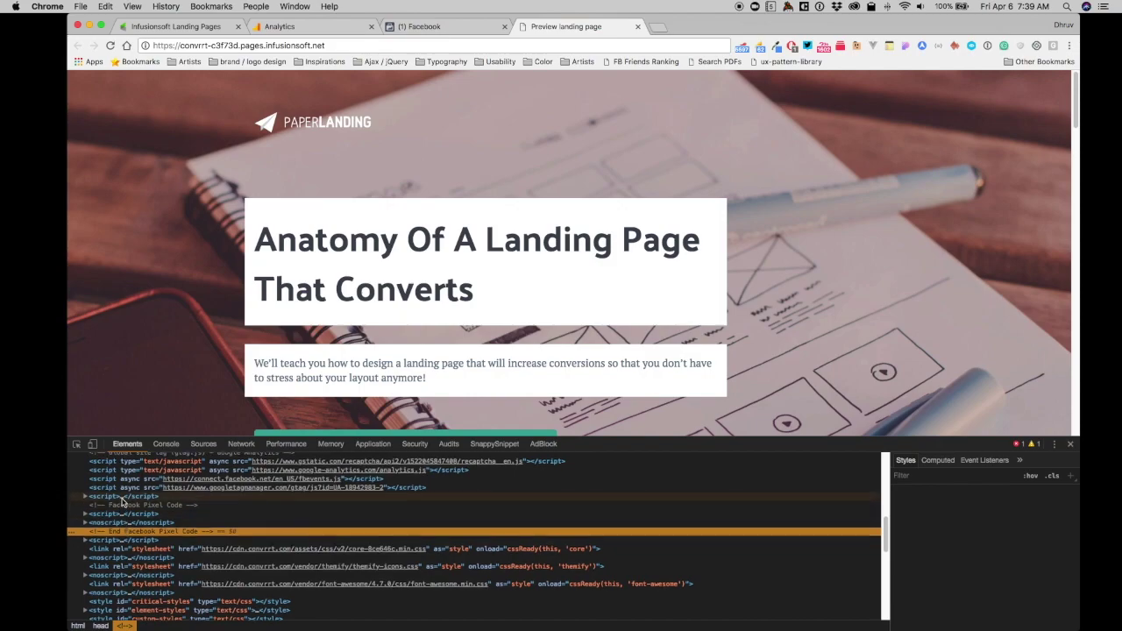
{"action": "scroll", "coordinate": [123, 491], "scroll_direction": "up", "scroll_amount": 1}
{"action": "left_click", "coordinate": [121, 462]}
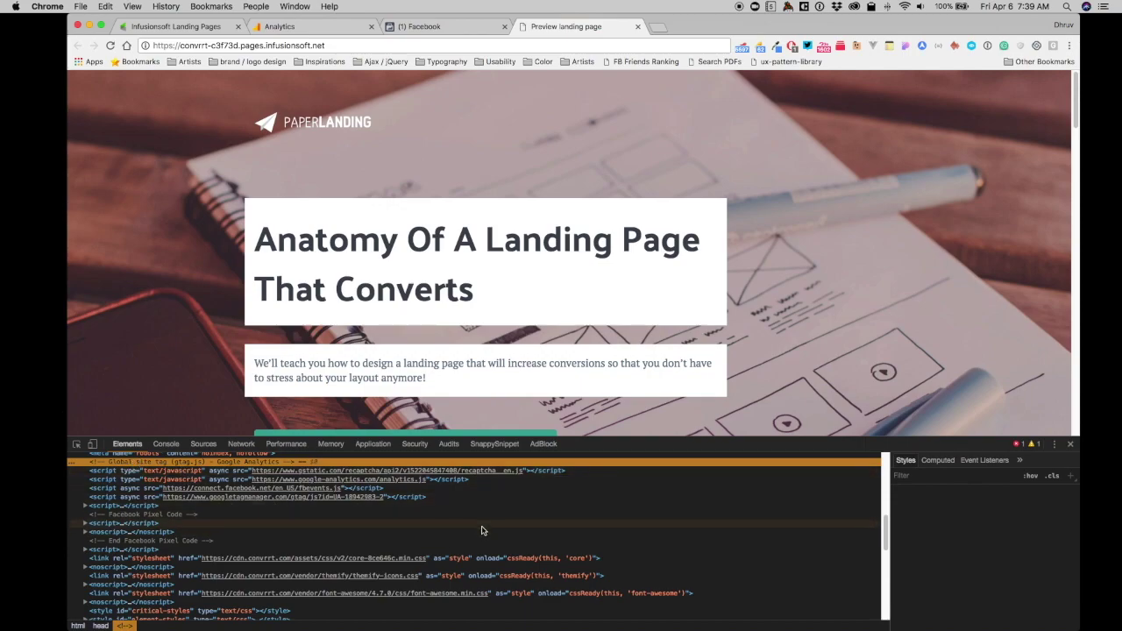
{"action": "scroll", "coordinate": [263, 526], "scroll_direction": "up", "scroll_amount": 3}
Step: Close DevTools, return to the launch step, and scroll the head tag to 'End Facebook Pixel Code'
{"action": "left_click", "coordinate": [1069, 444]}
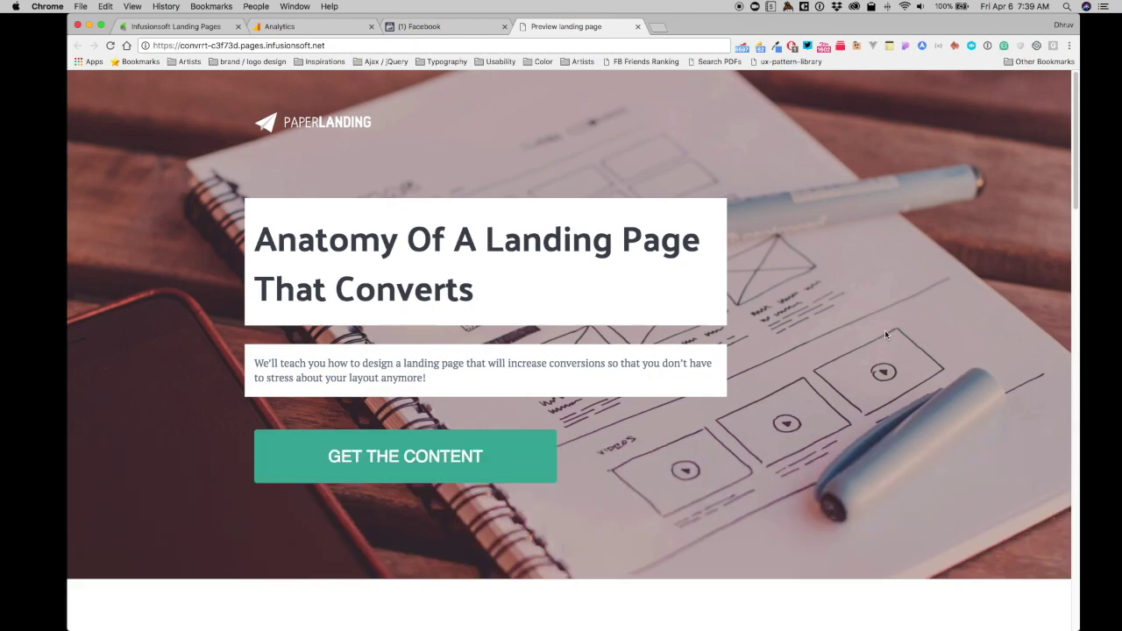
{"action": "left_click", "coordinate": [203, 28]}
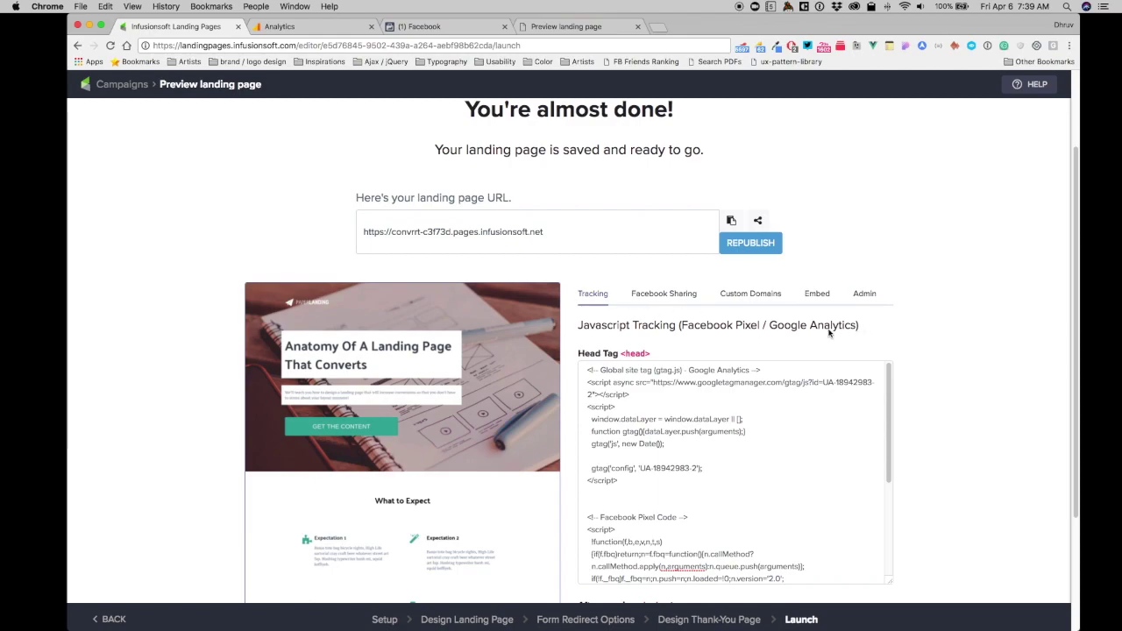
{"action": "scroll", "coordinate": [573, 340], "scroll_direction": "down", "scroll_amount": 2}
{"action": "scroll", "coordinate": [649, 364], "scroll_direction": "down", "scroll_amount": 2}
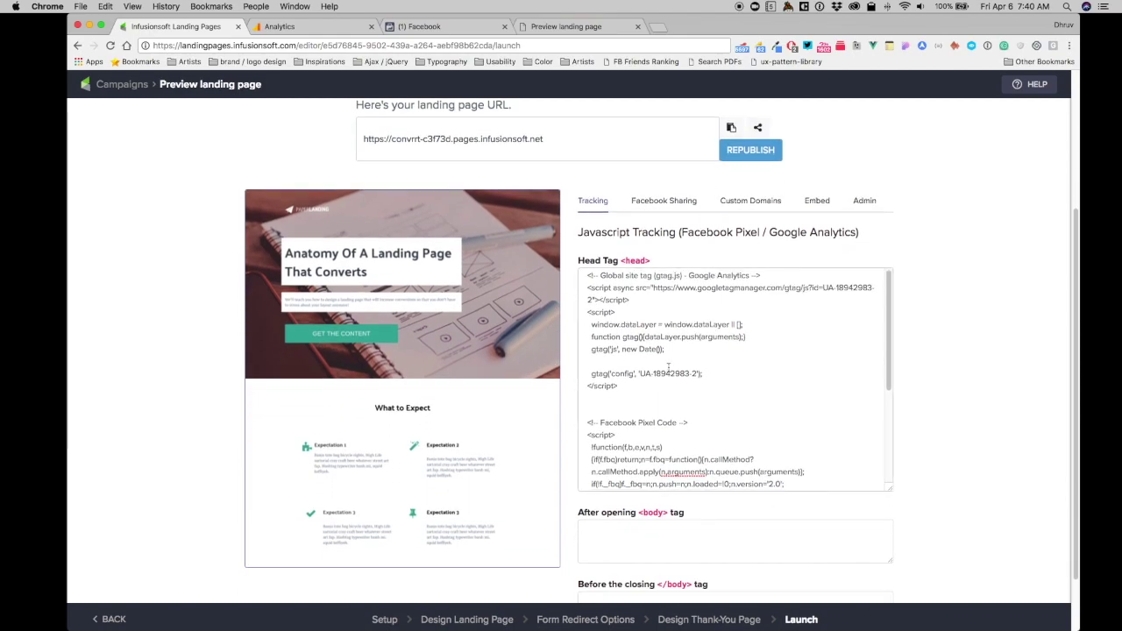
{"action": "scroll", "coordinate": [668, 370], "scroll_direction": "down", "scroll_amount": 2}
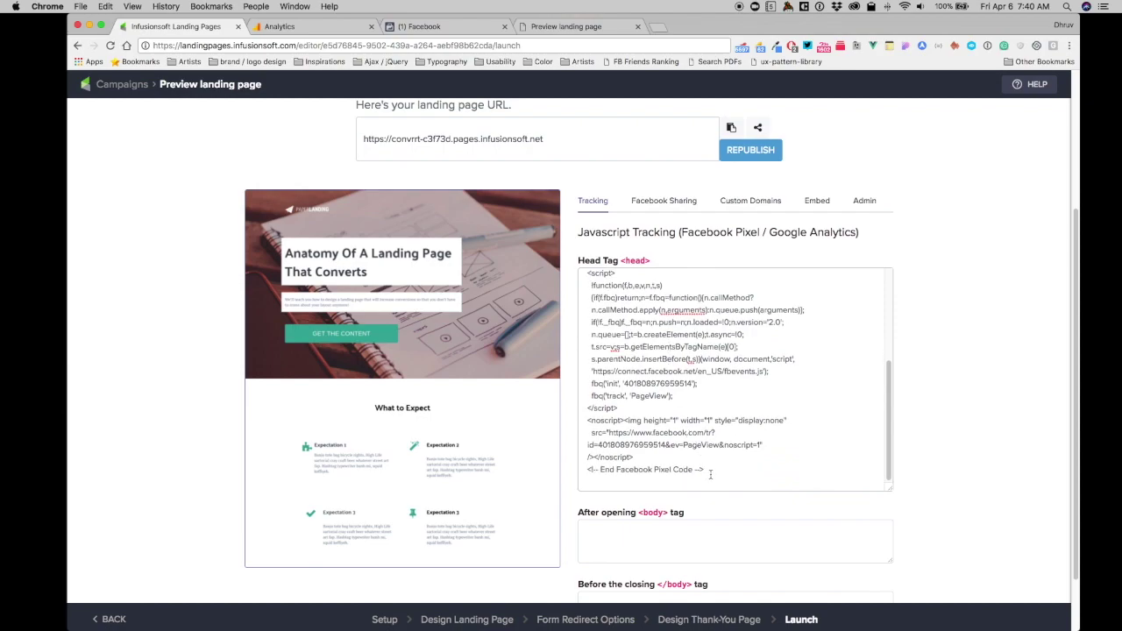